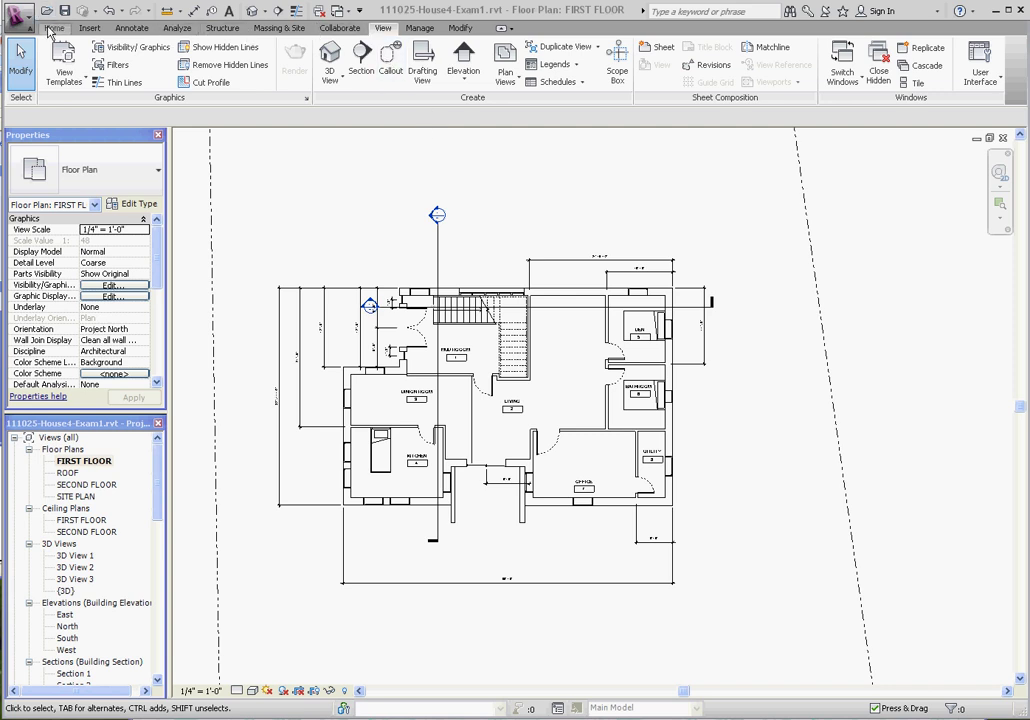
From the View tab's 3D View list, start a new Walkthrough on the first-floor plan
click(52, 28)
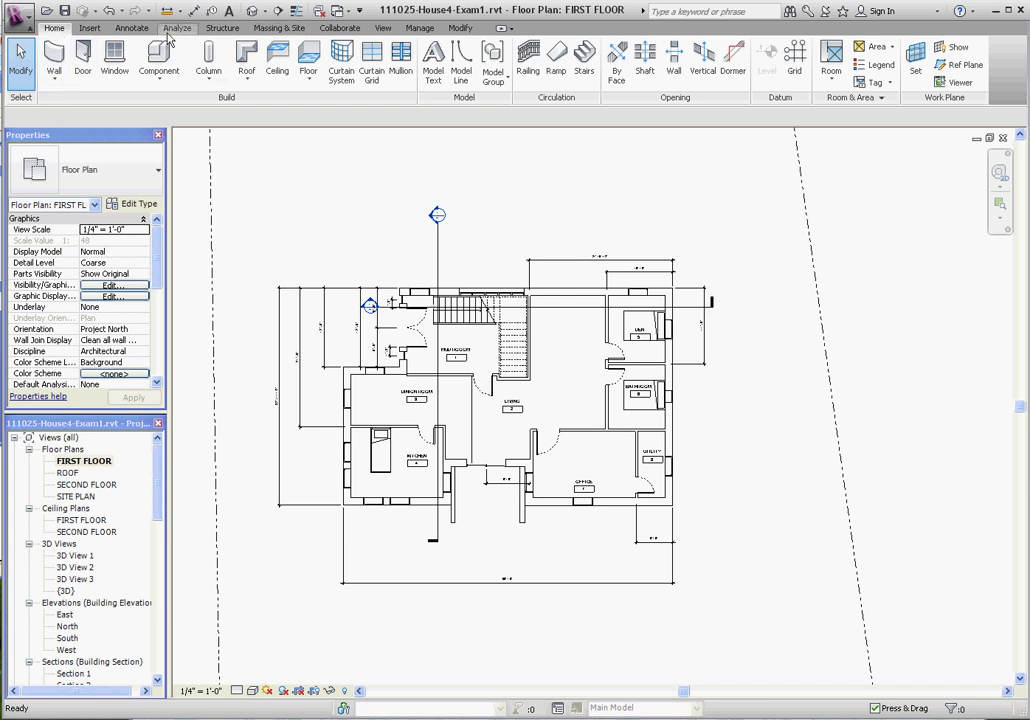
click(383, 28)
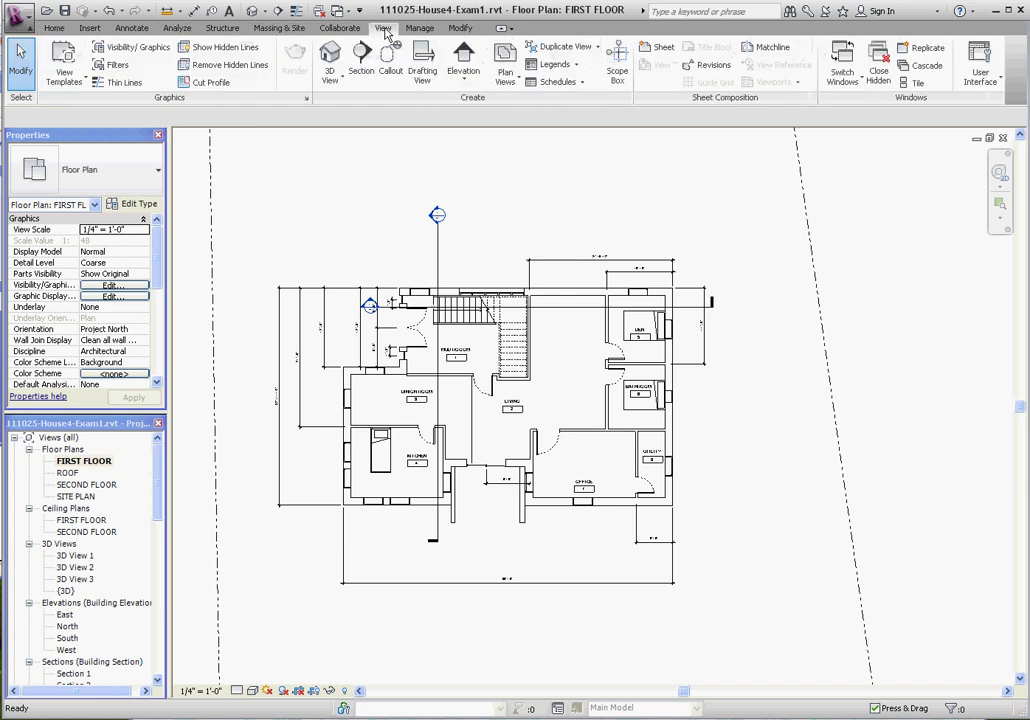
click(341, 84)
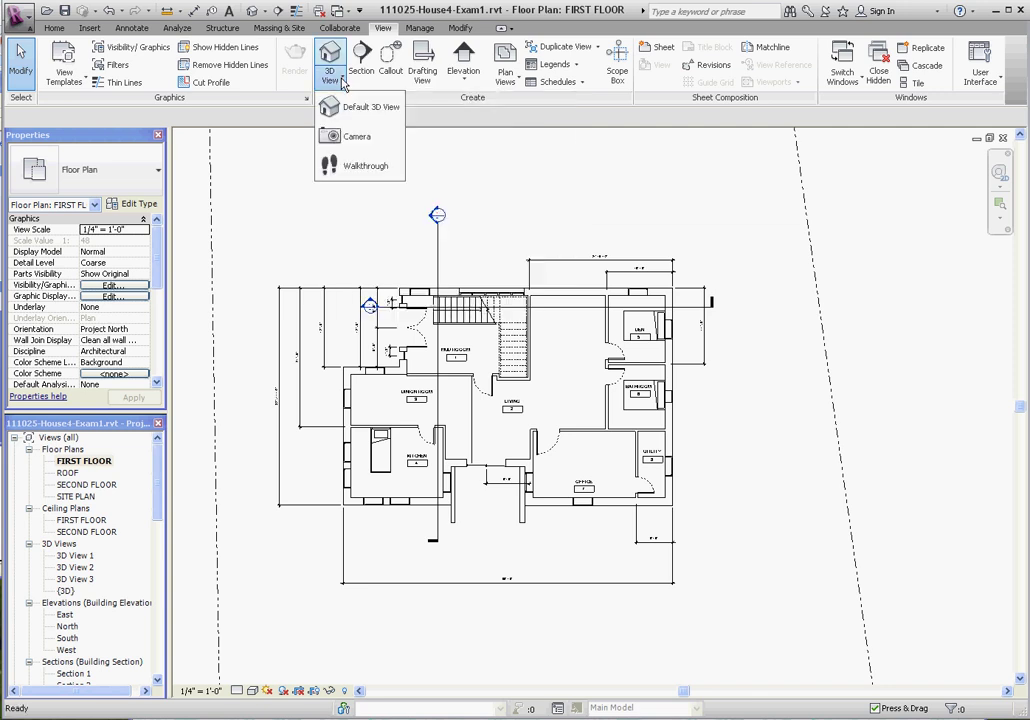
click(352, 172)
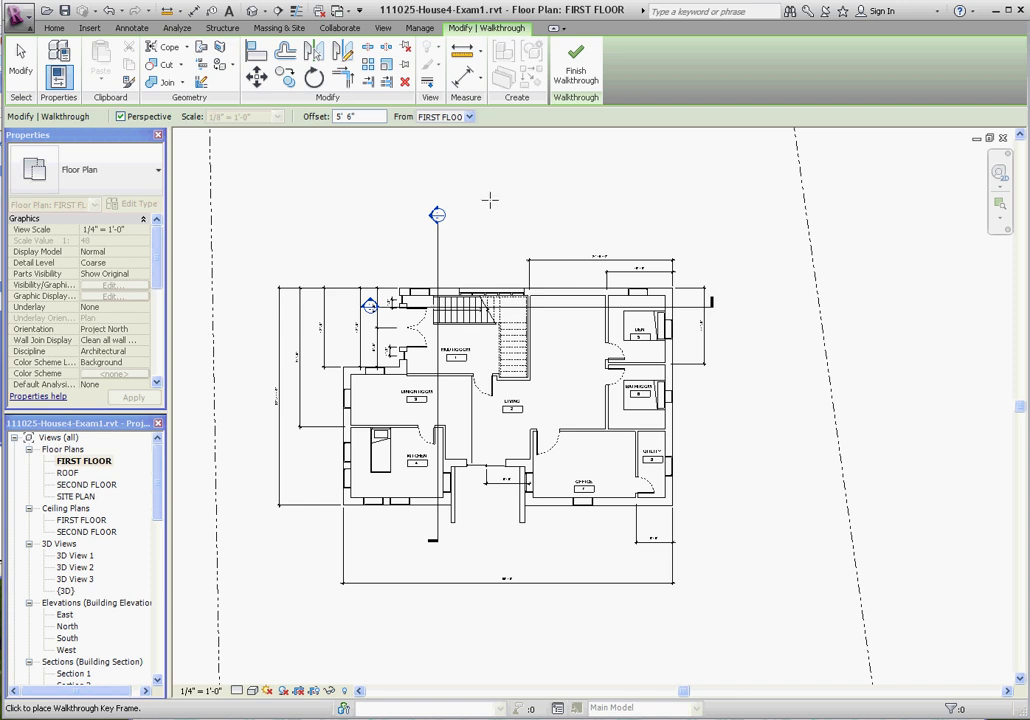
Place key frames above the stair, at its upper end, outside the upper-left corner and down the west wall
click(489, 201)
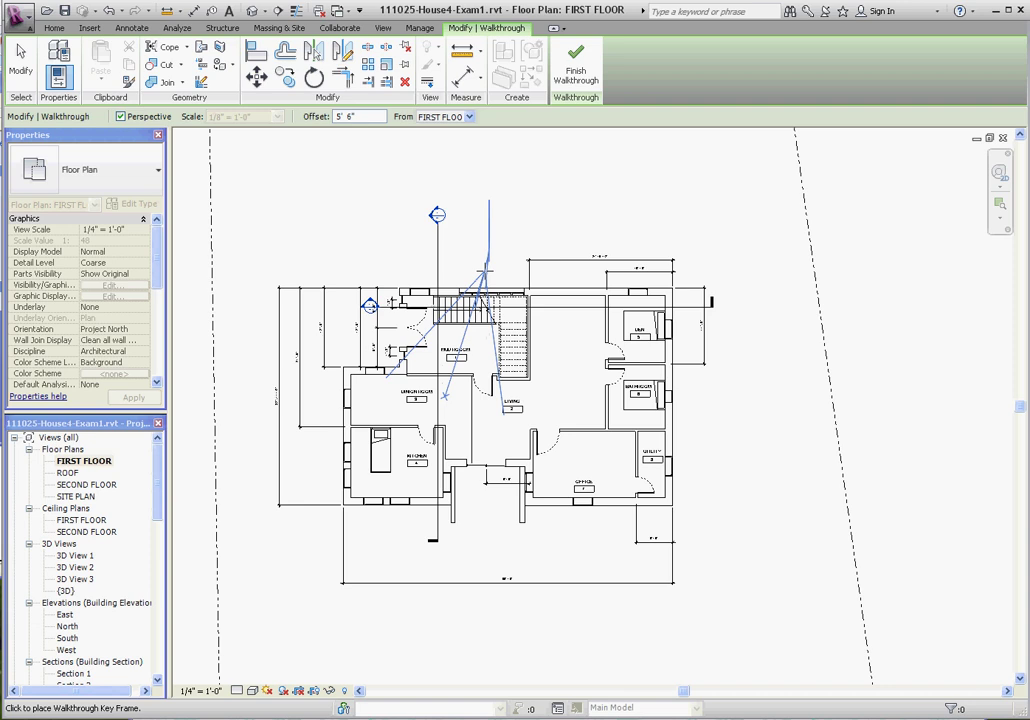
click(485, 268)
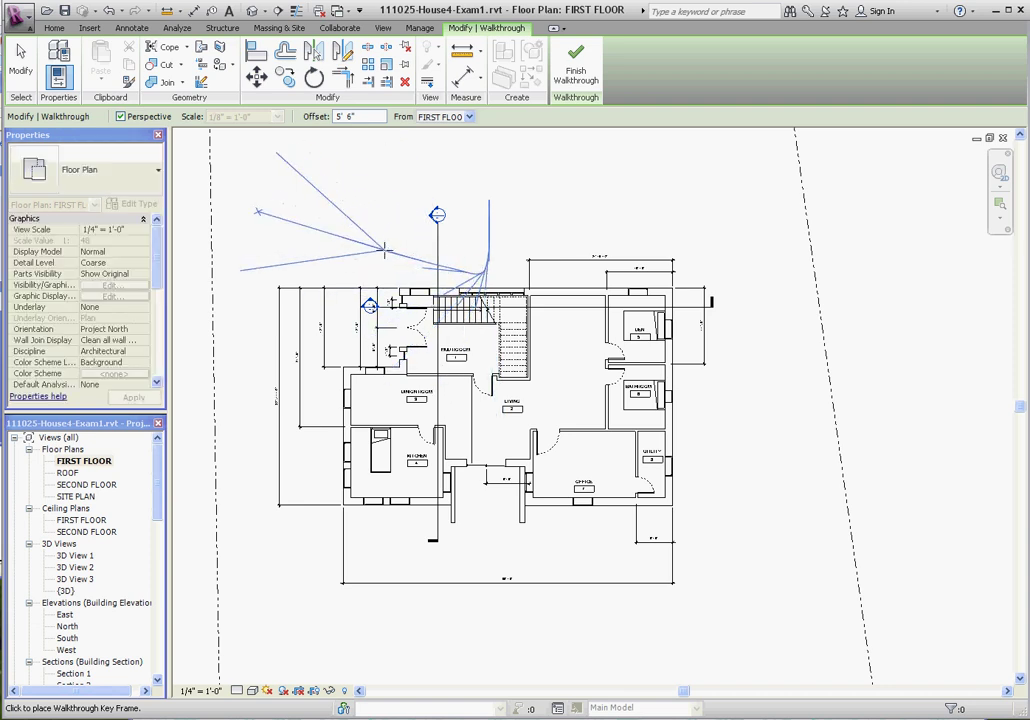
click(345, 242)
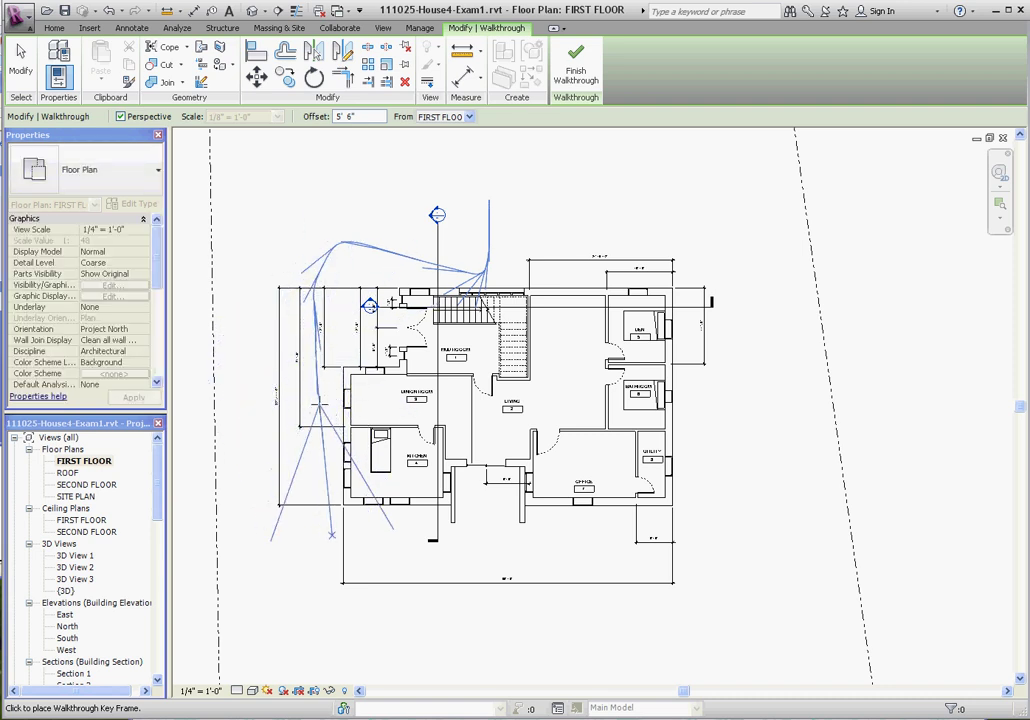
click(322, 470)
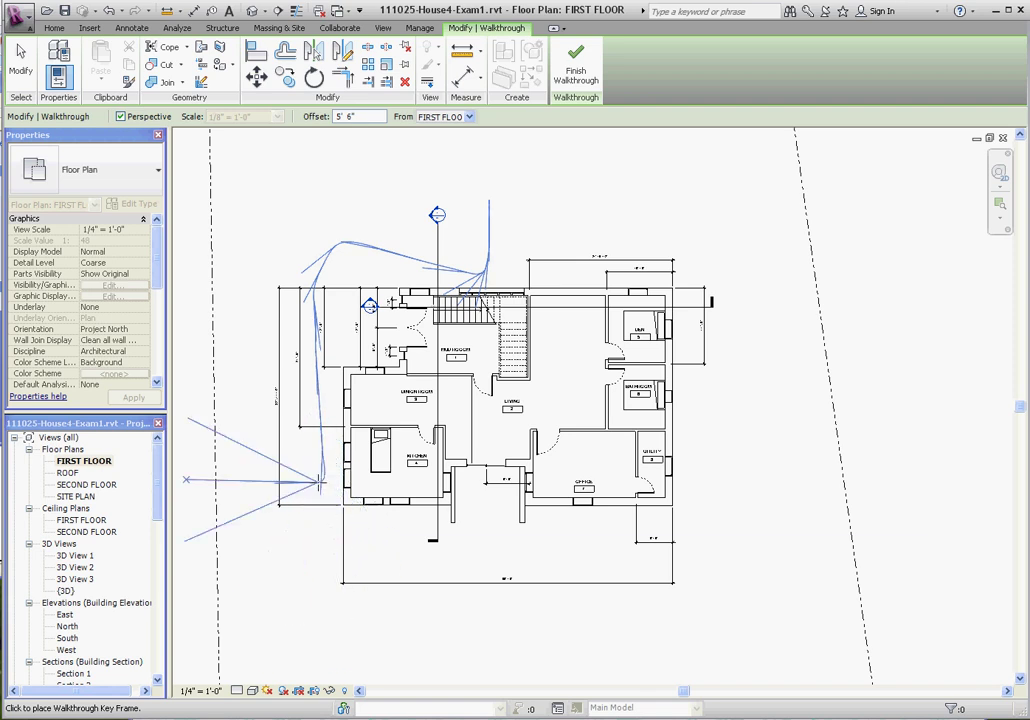
Add another key frame further up the house's left side
click(325, 345)
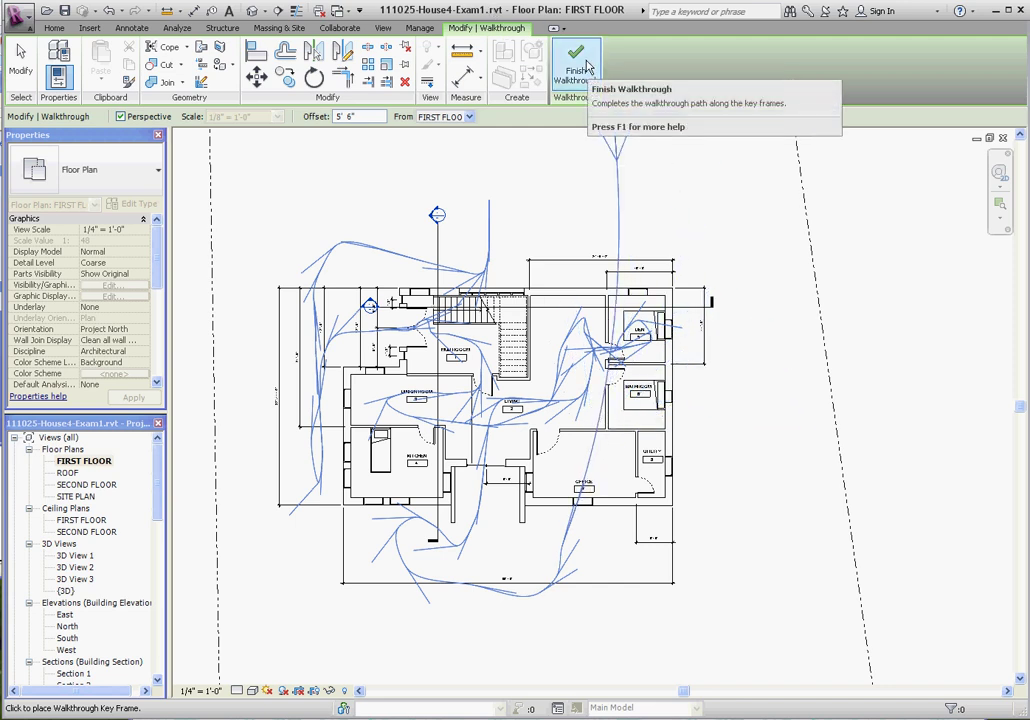
Finish the walkthrough path, deselect the camera, and locate Walkthrough 2 in the Project Browser
click(589, 70)
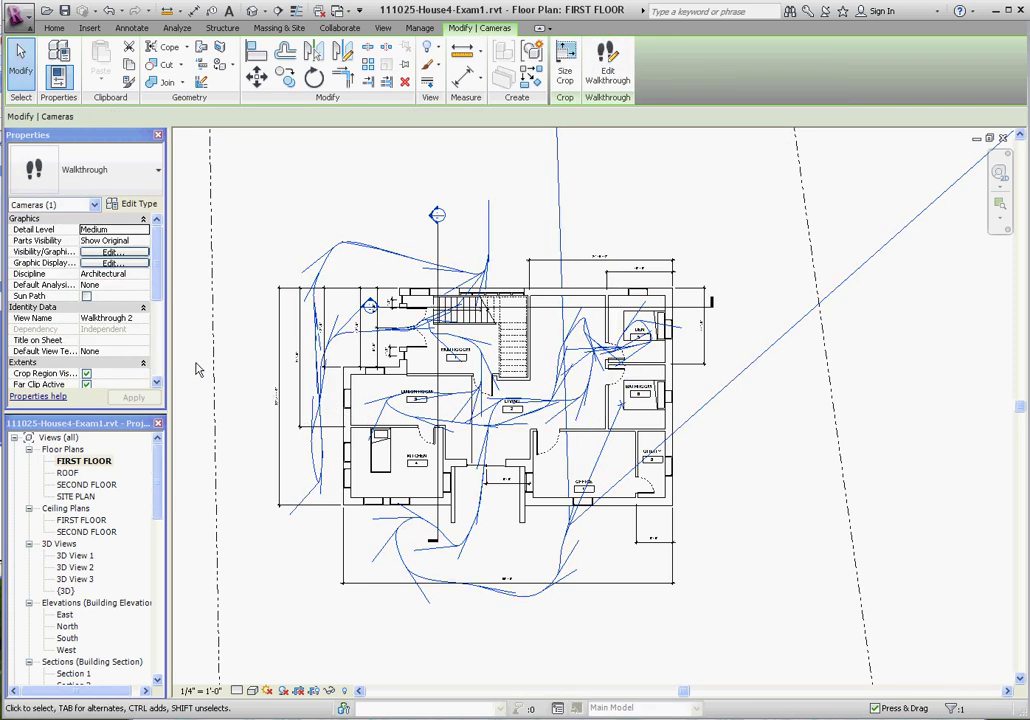
scroll(517, 342, down, 1)
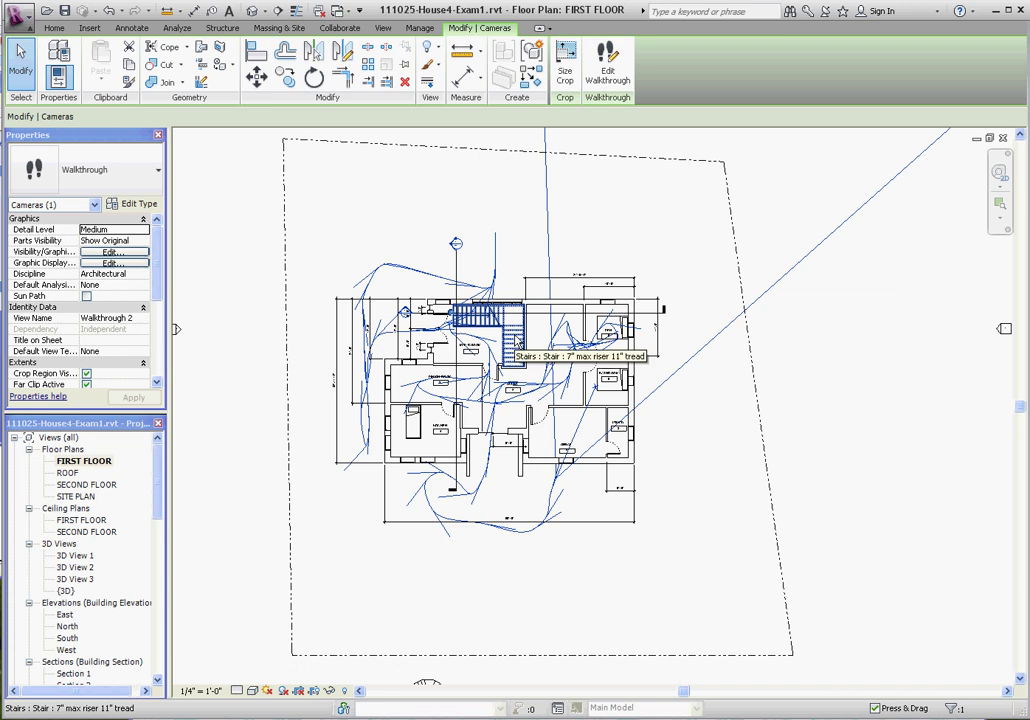
scroll(516, 342, down, 3)
scroll(516, 342, up, 2)
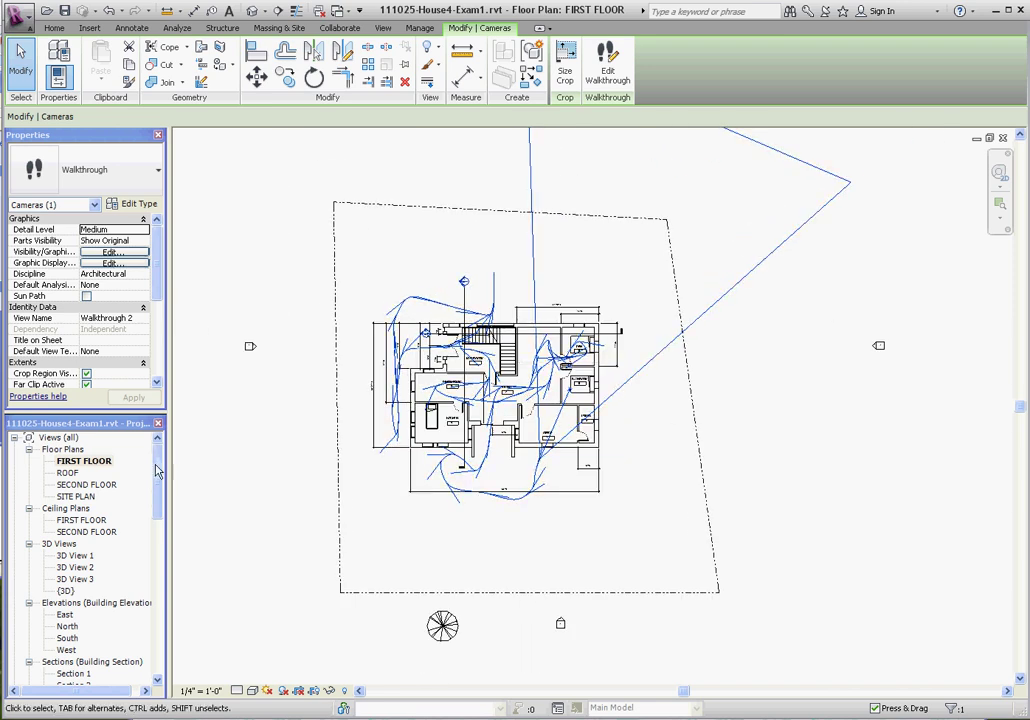
key(Escape)
scroll(100, 520, down, 5)
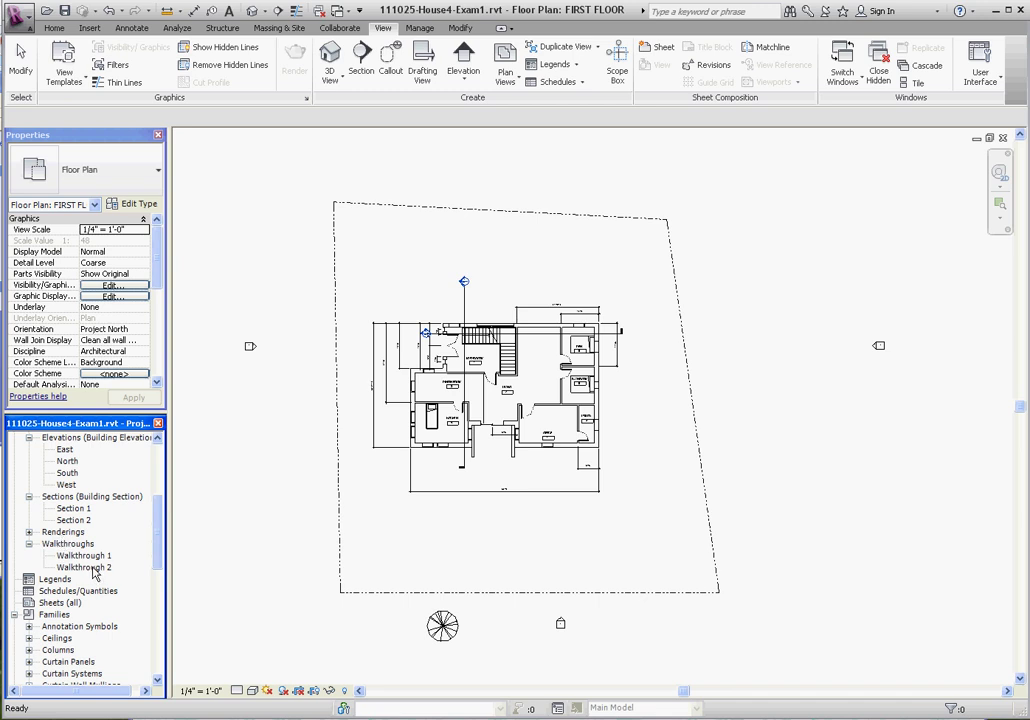
Open Walkthrough 2 and enlarge its crop frame to the right, top and left
double_click(87, 567)
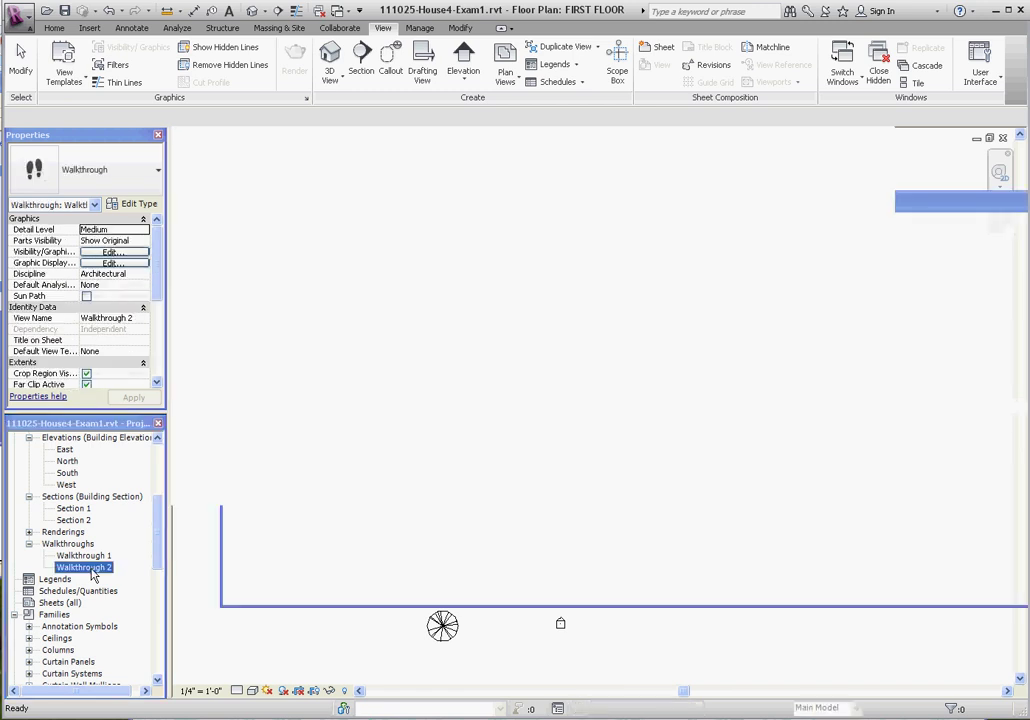
scroll(356, 462, down, 5)
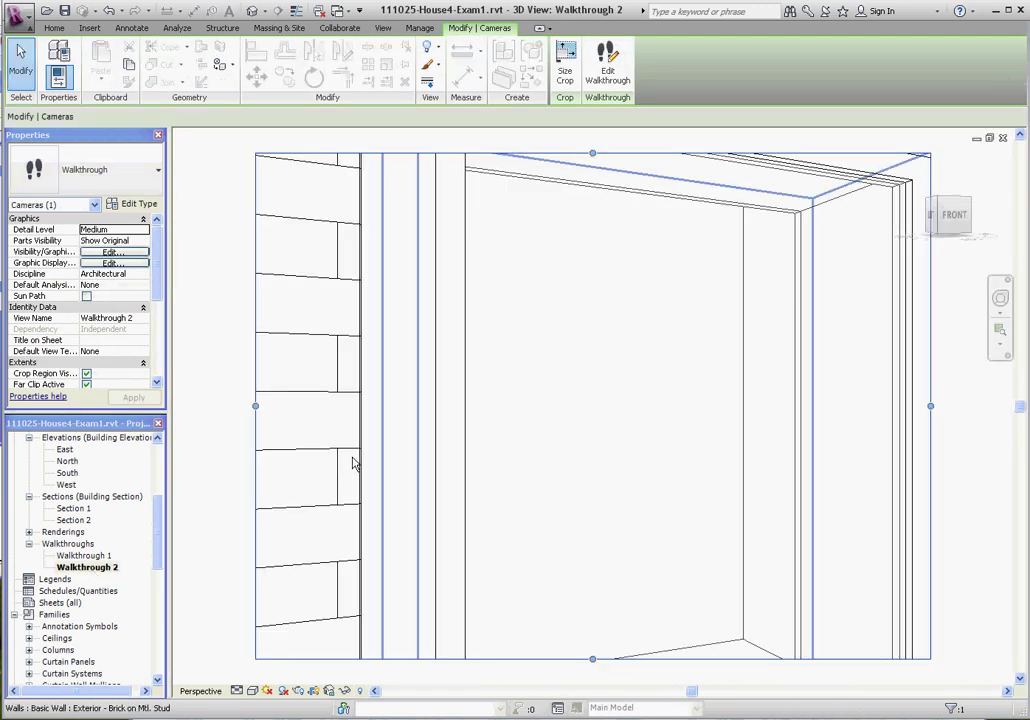
scroll(563, 480, down, 2)
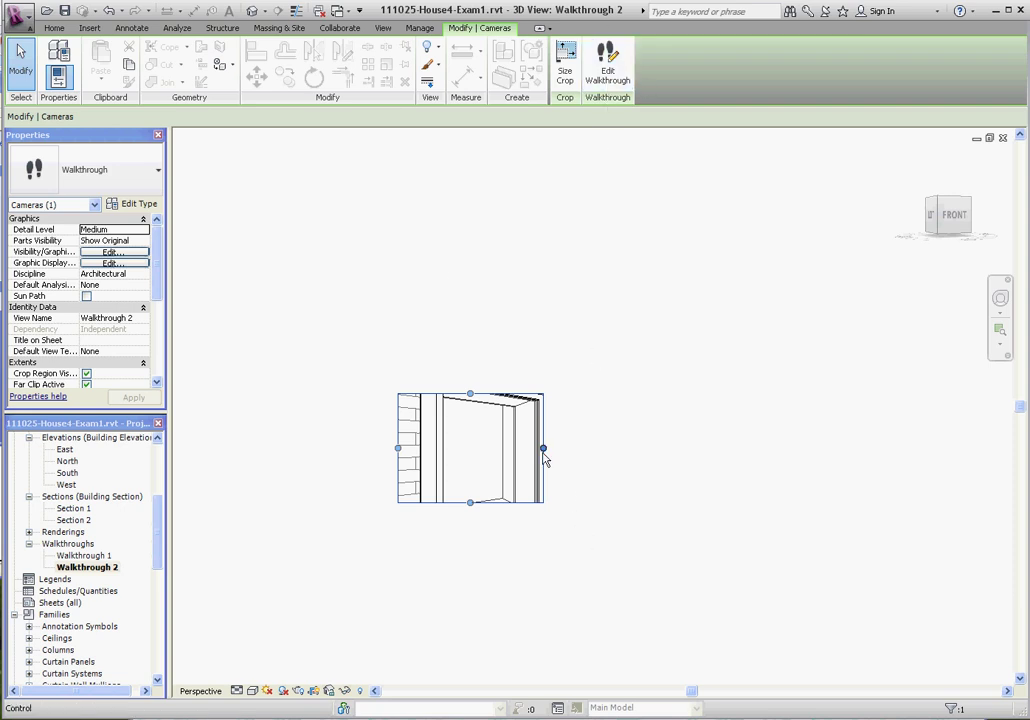
drag(543, 448, 556, 632)
drag(558, 396, 548, 234)
drag(398, 437, 214, 433)
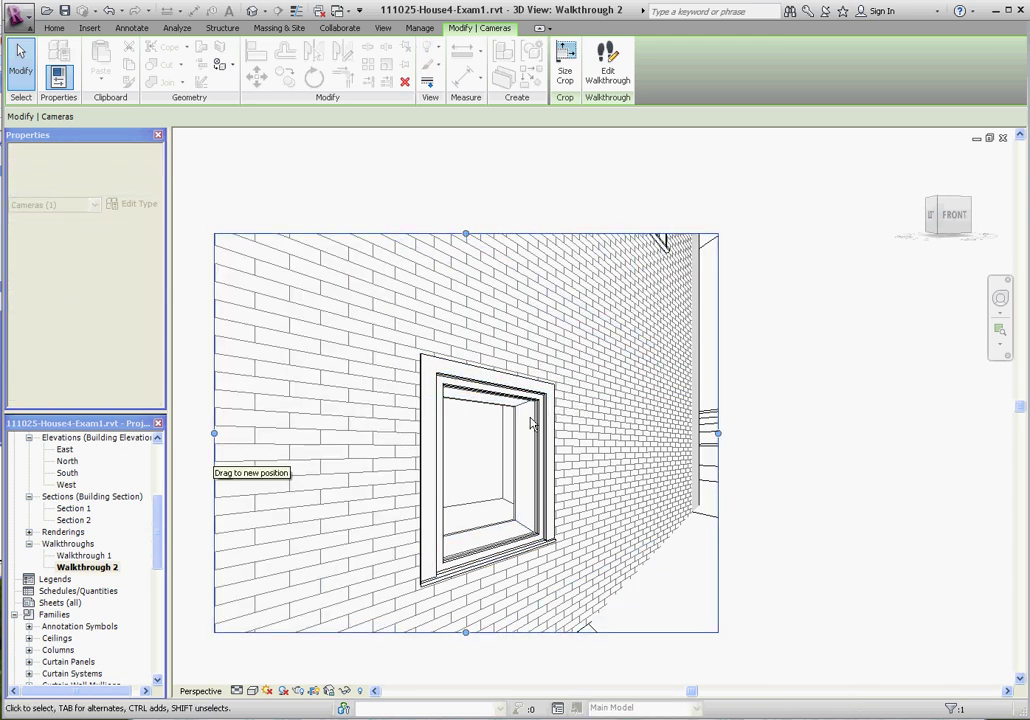
scroll(499, 520, down, 3)
scroll(499, 520, up, 2)
scroll(499, 497, up, 1)
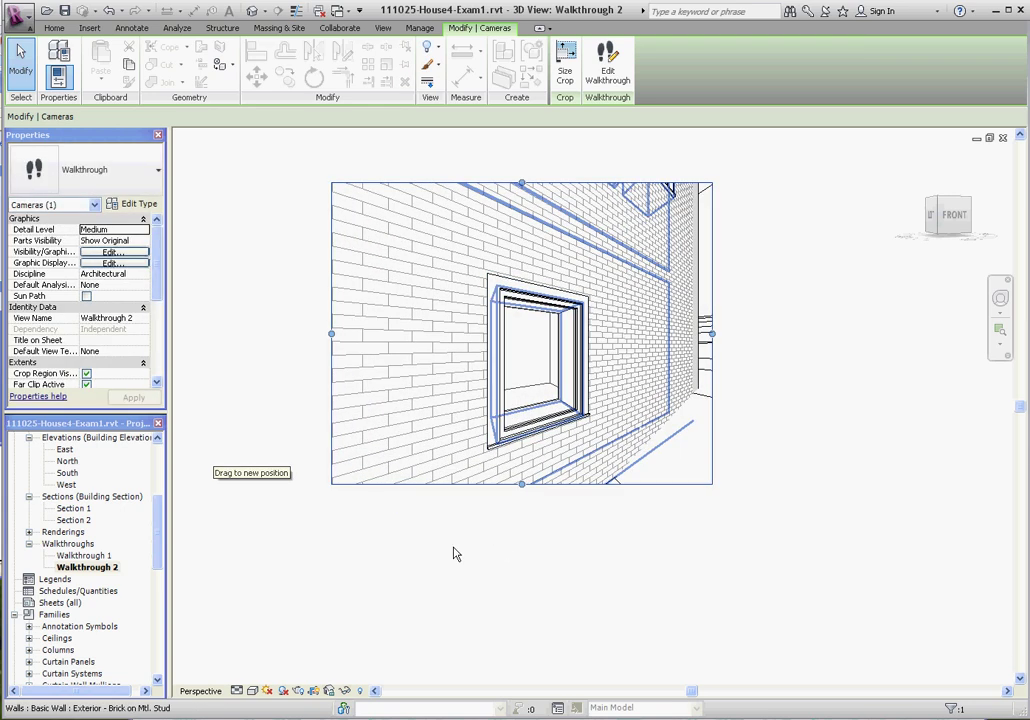
Set the visual style to Realistic and extend the camera frame downward
click(253, 691)
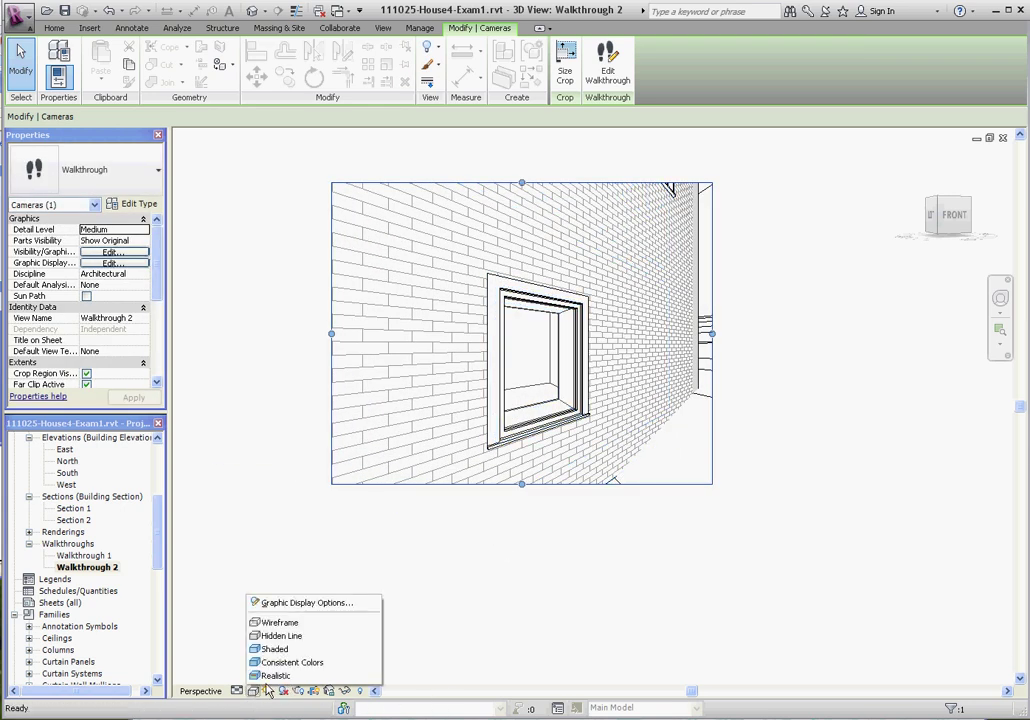
click(282, 677)
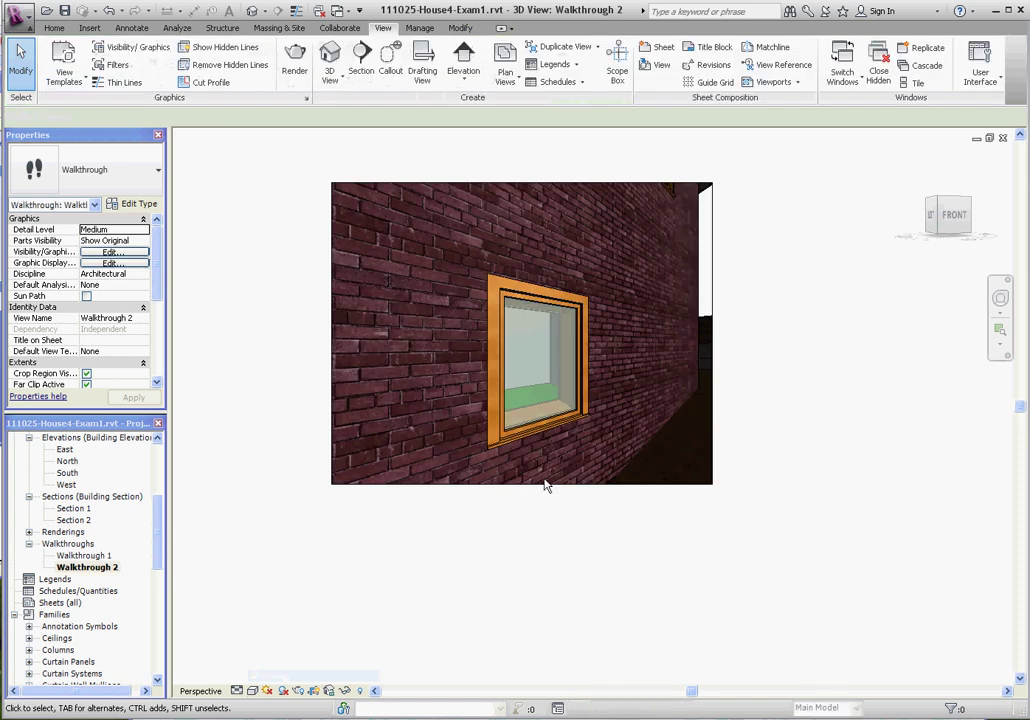
click(545, 490)
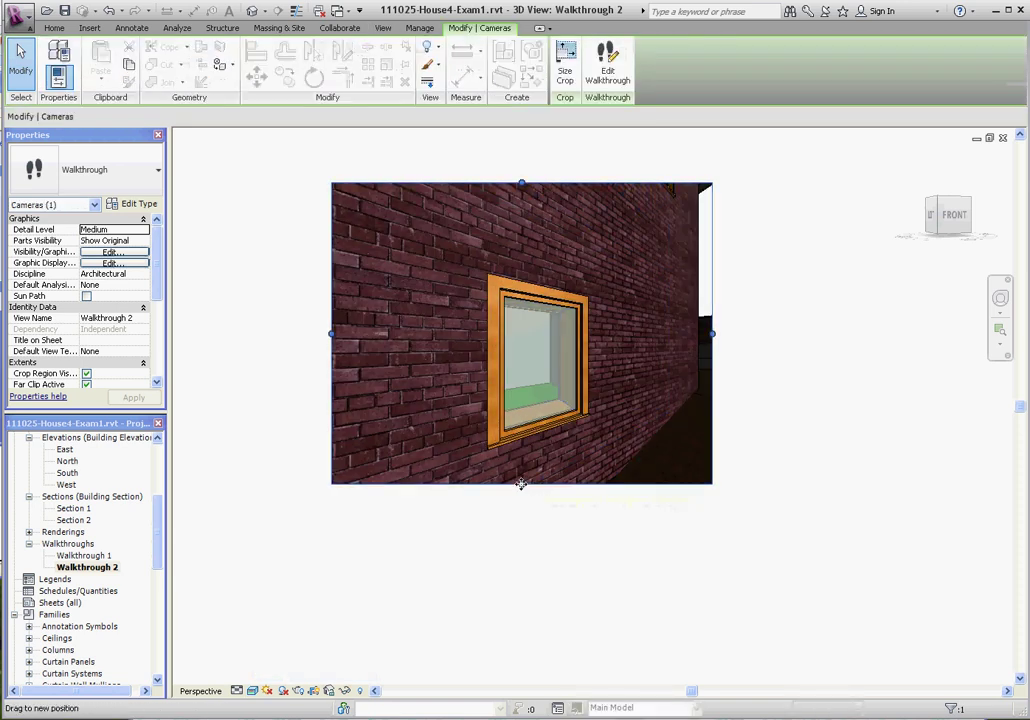
drag(521, 484, 521, 570)
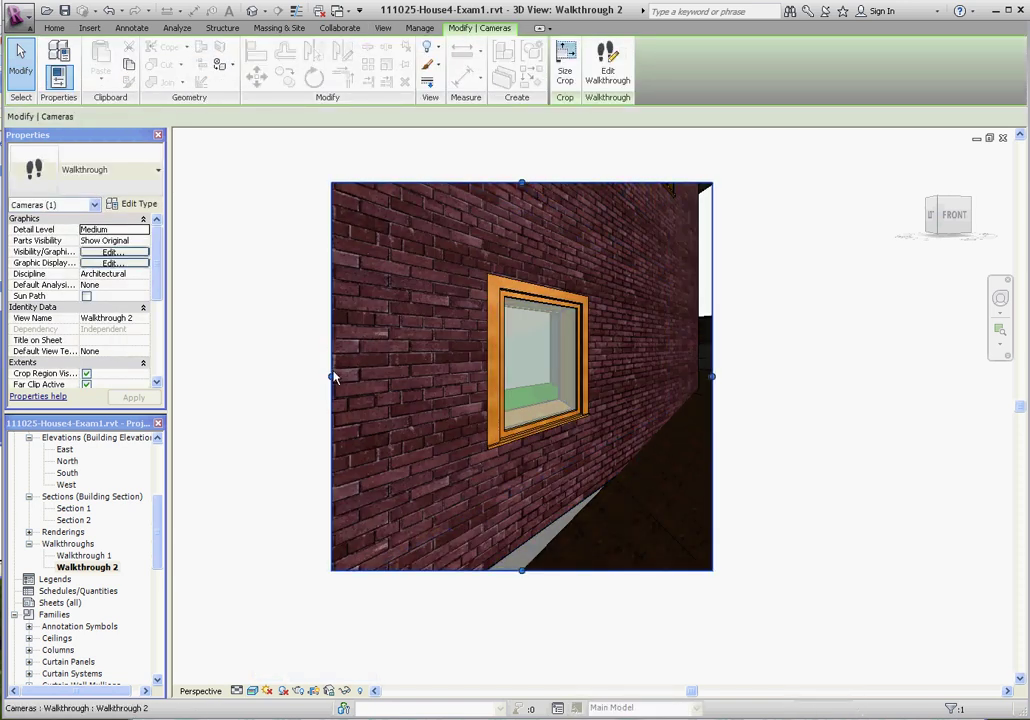
Widen the crop region left and right, deselect it, and select Walkthrough 2
drag(331, 376, 246, 381)
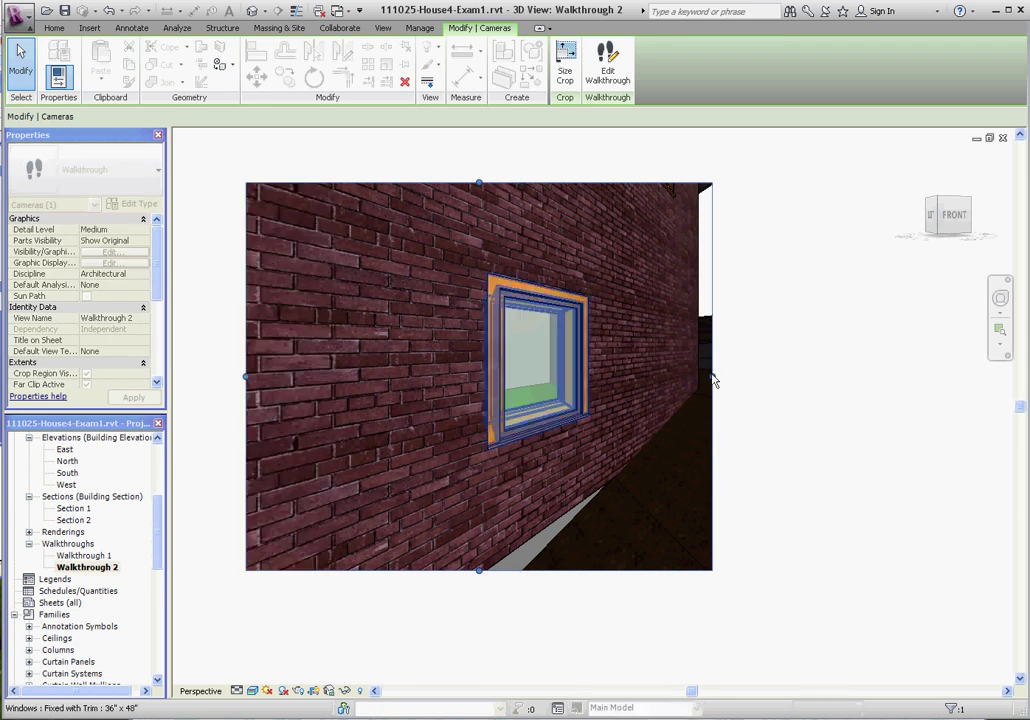
drag(712, 376, 790, 377)
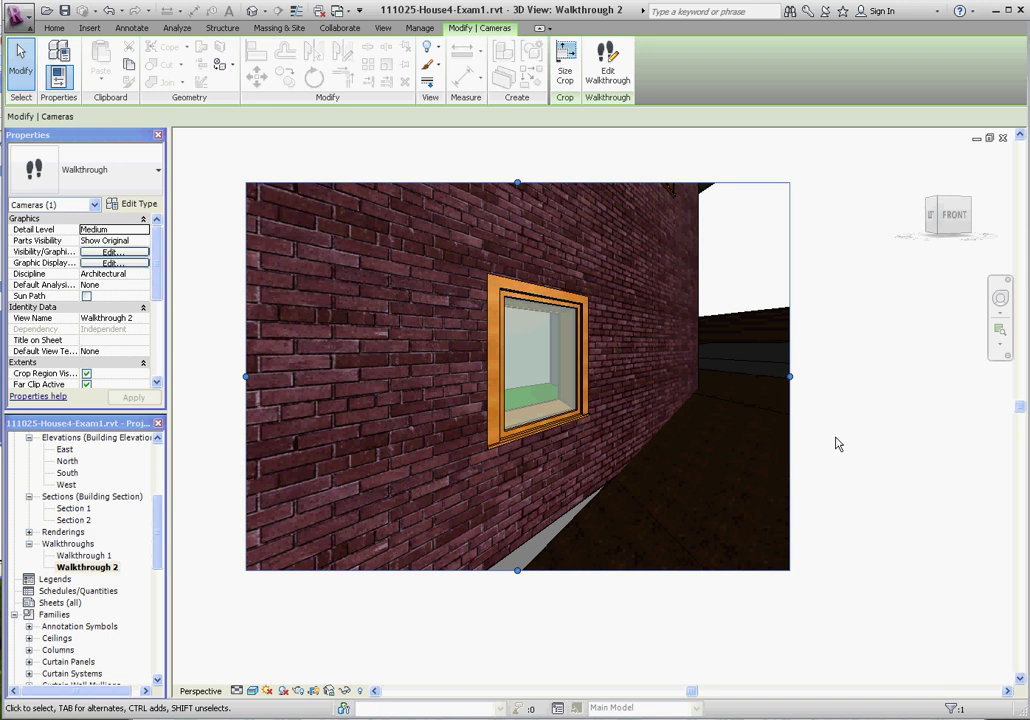
click(827, 436)
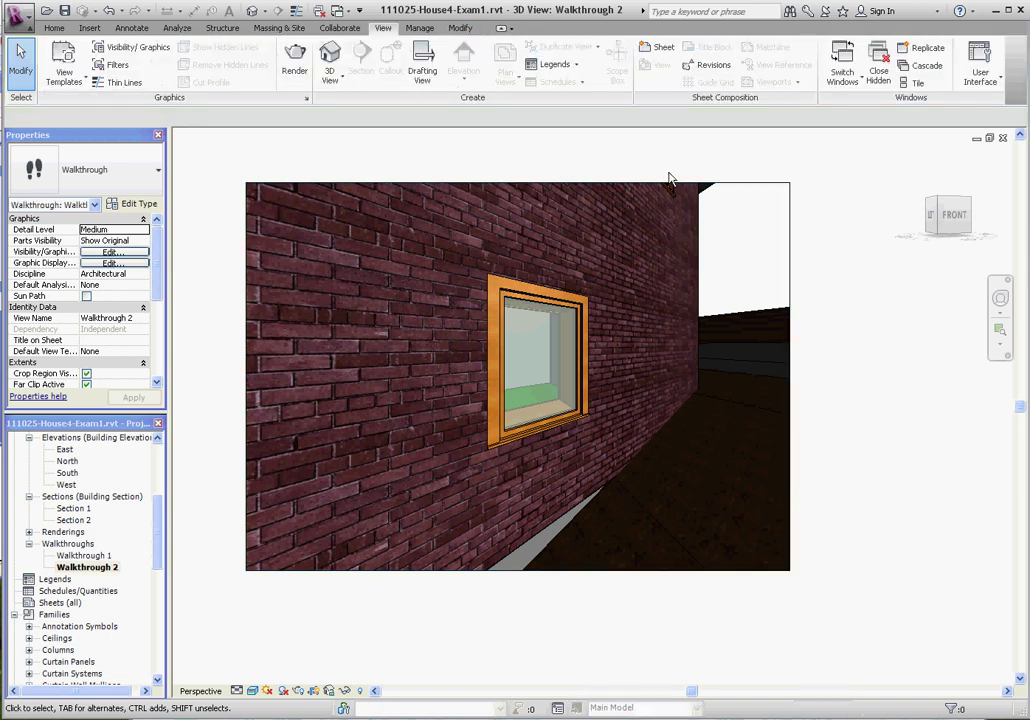
click(99, 568)
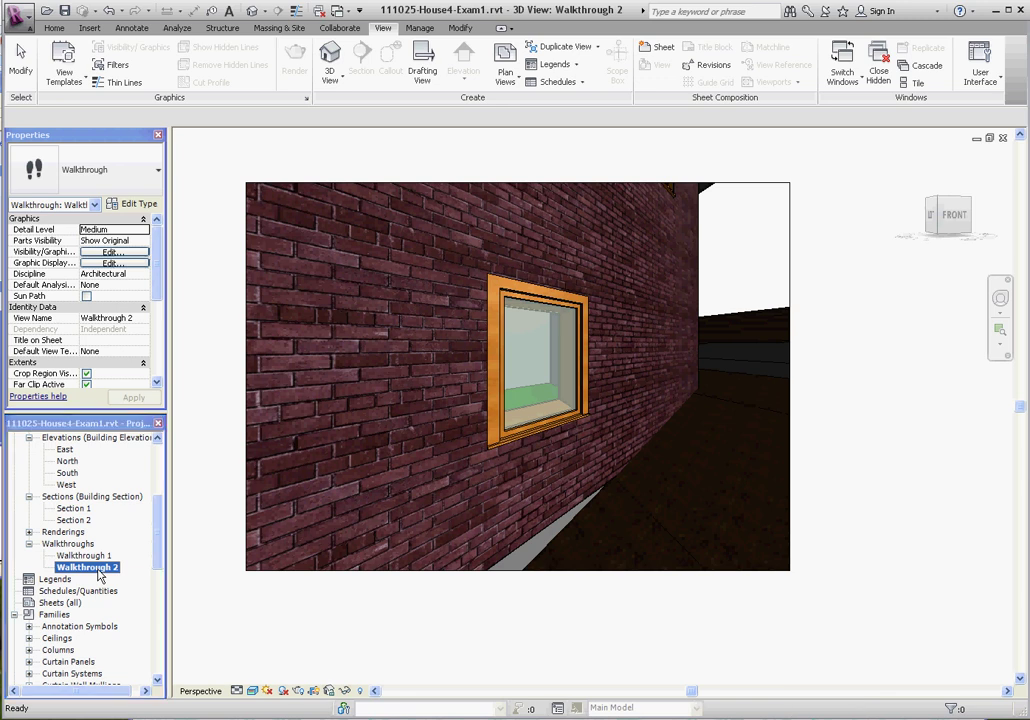
drag(155, 548, 157, 487)
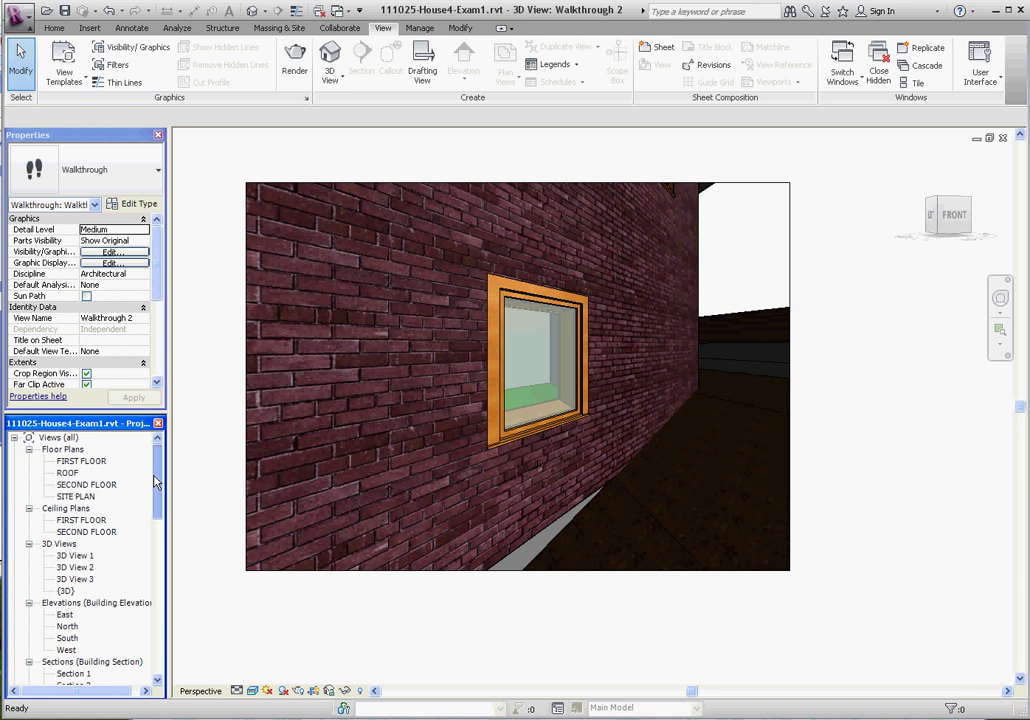
Show Walkthrough 2's camera path on the FIRST FLOOR plan, then reopen the Walkthrough 2 view
double_click(84, 461)
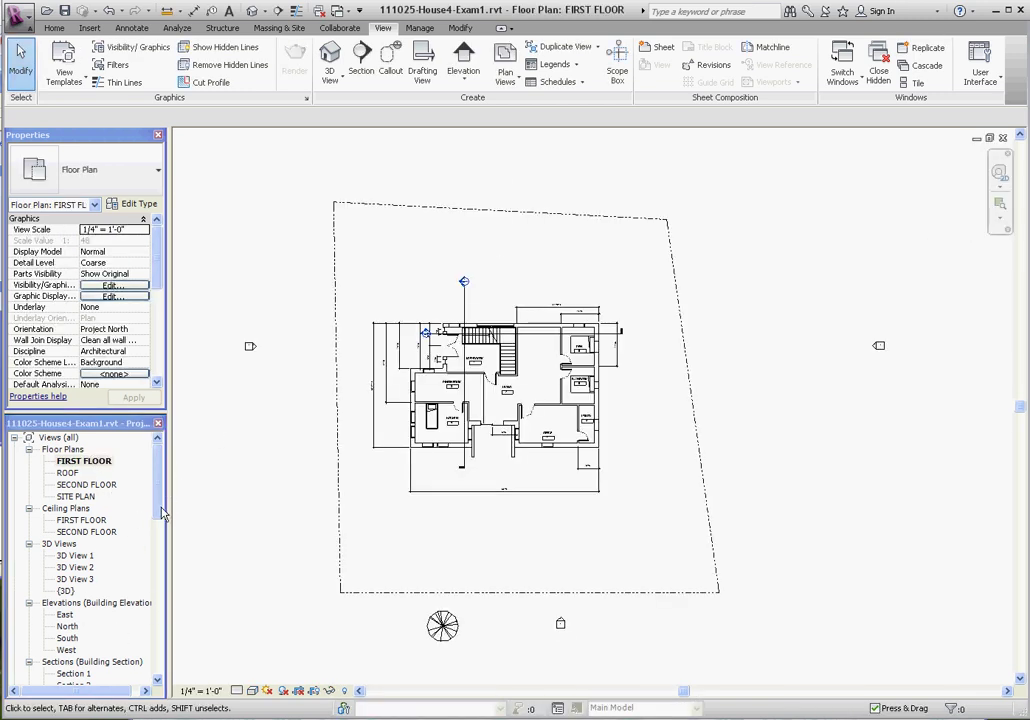
scroll(162, 513, down, 5)
click(96, 569)
right_click(96, 569)
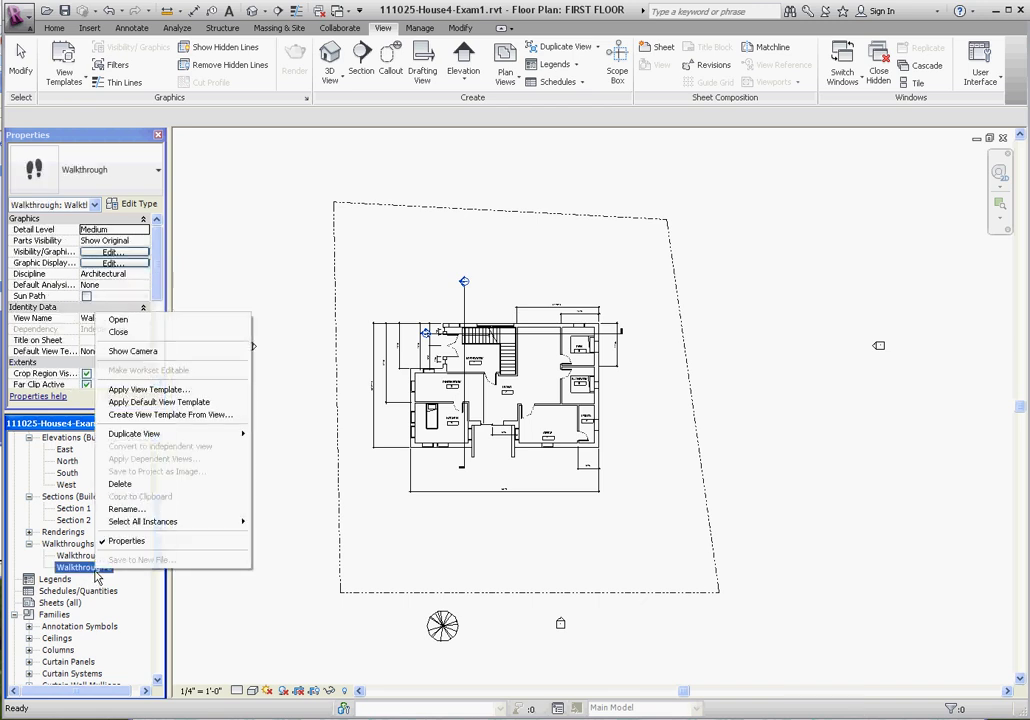
click(140, 351)
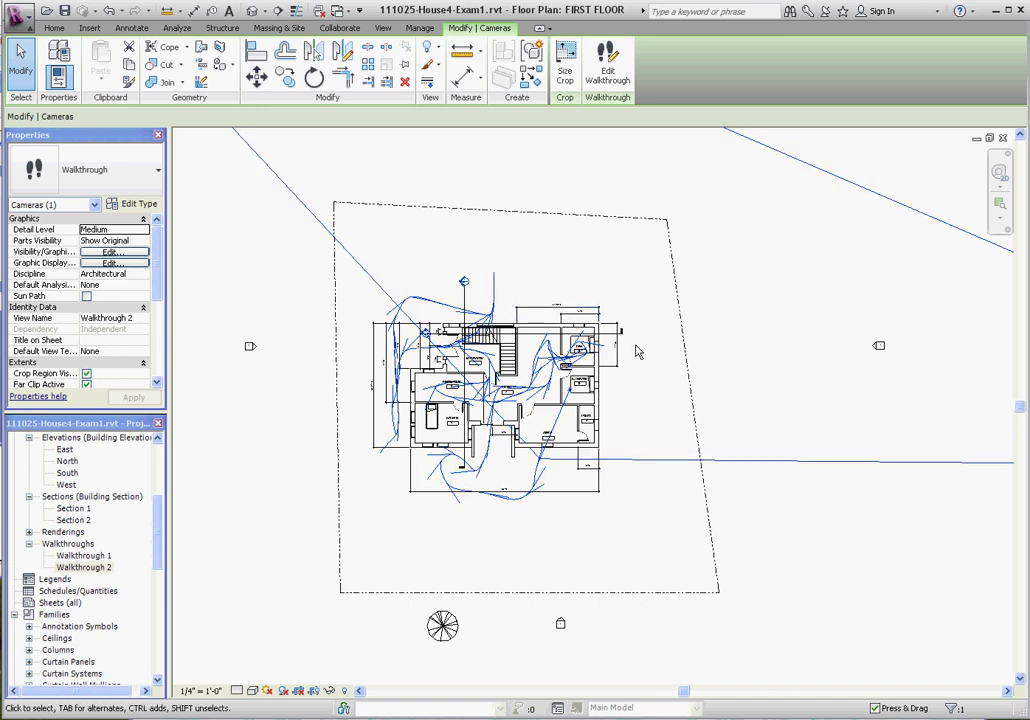
double_click(90, 568)
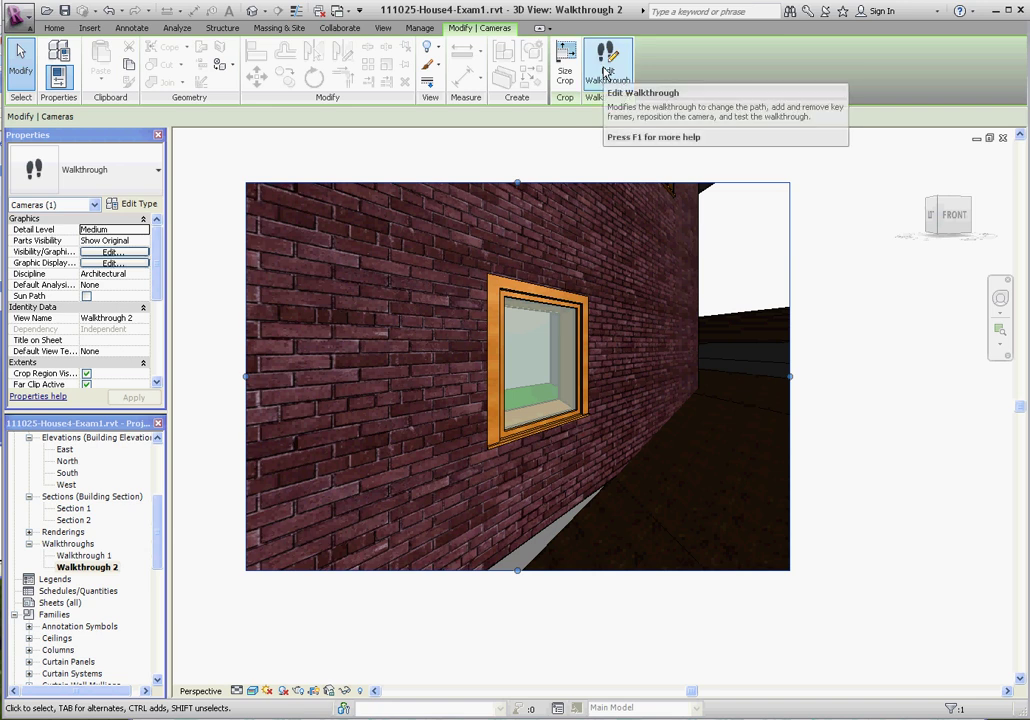
Edit Walkthrough 2 and jump from frame 300 to frame 1
click(606, 70)
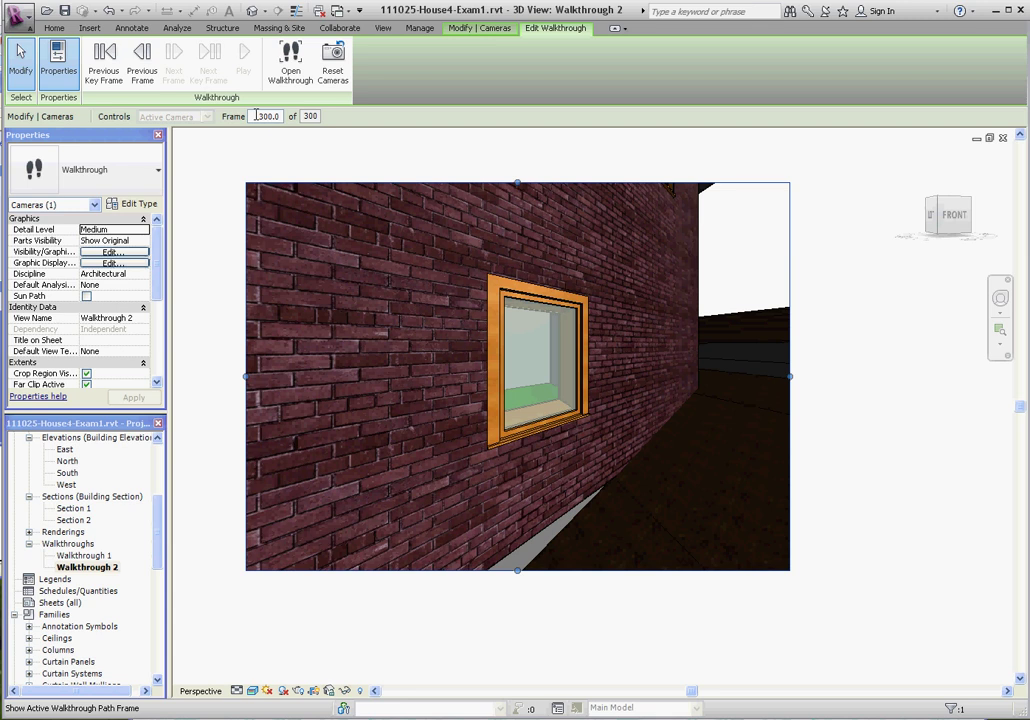
click(256, 116)
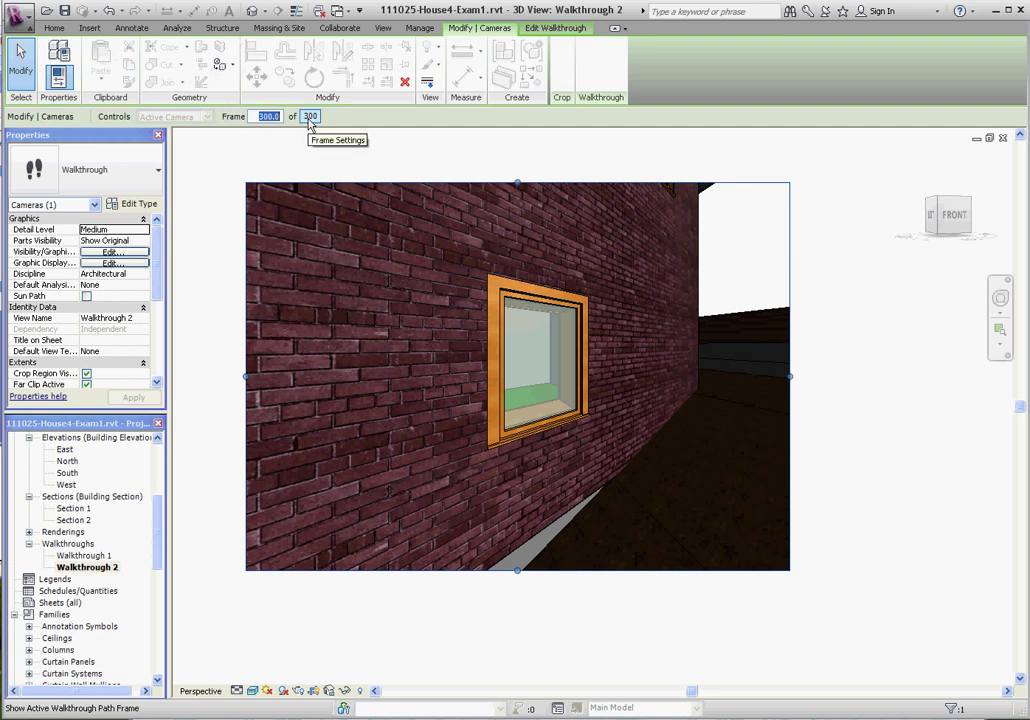
key(Escape)
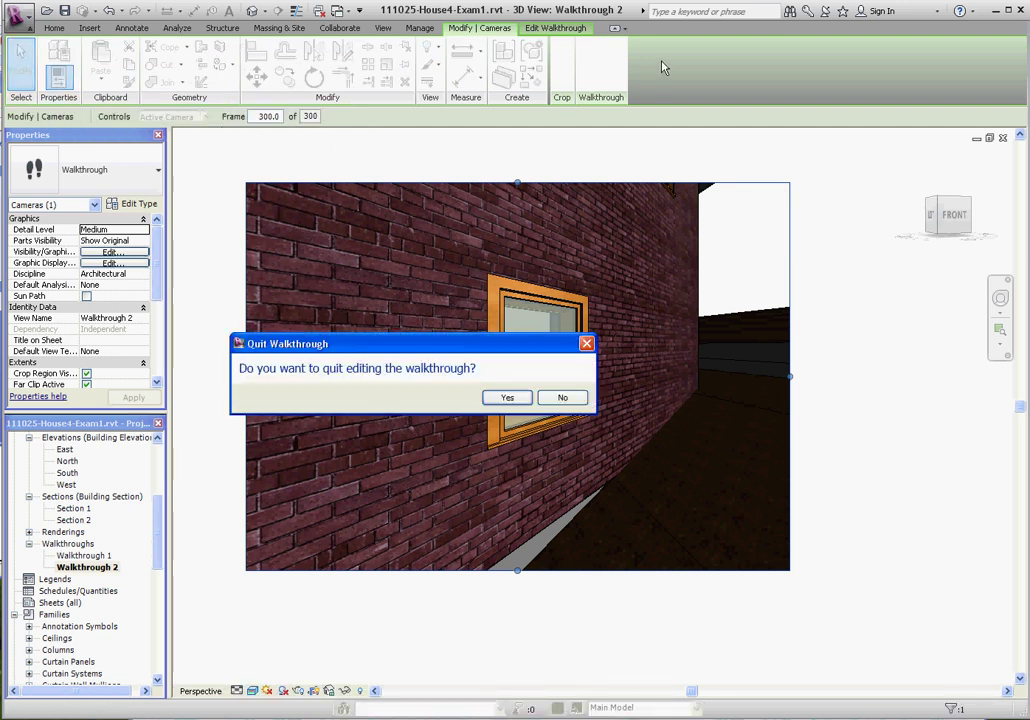
click(562, 397)
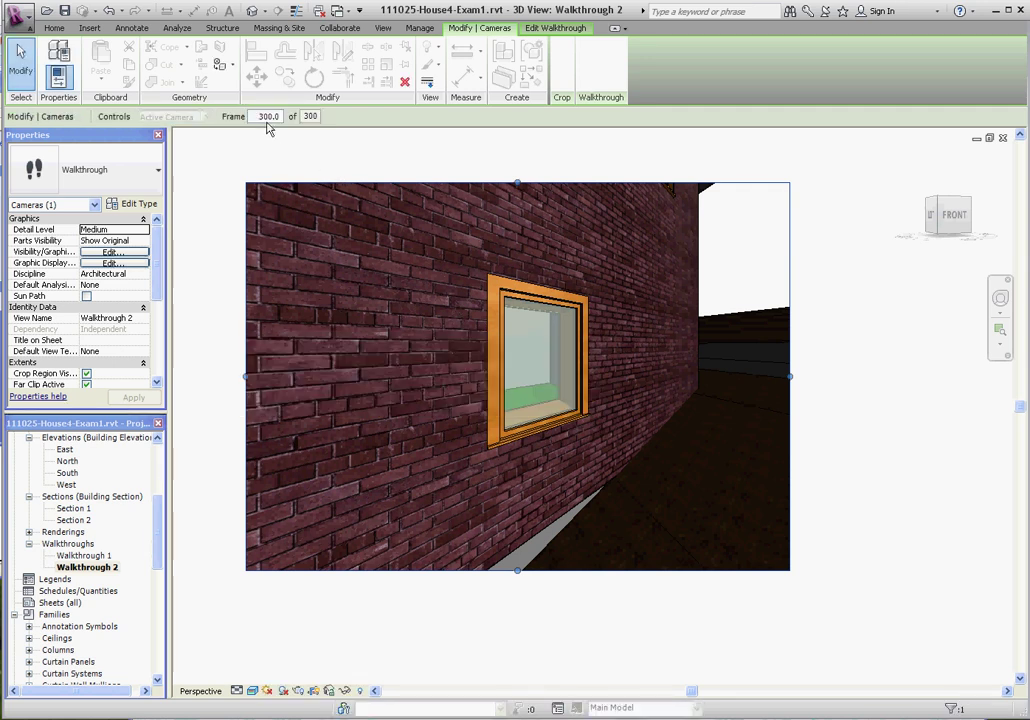
click(258, 116)
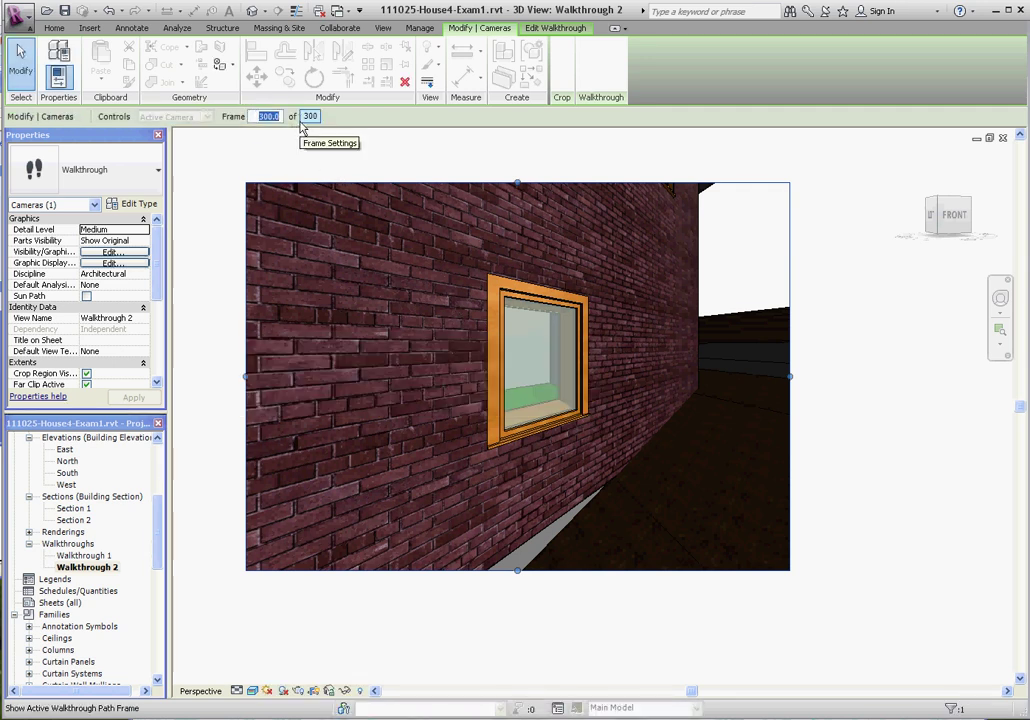
text(1)
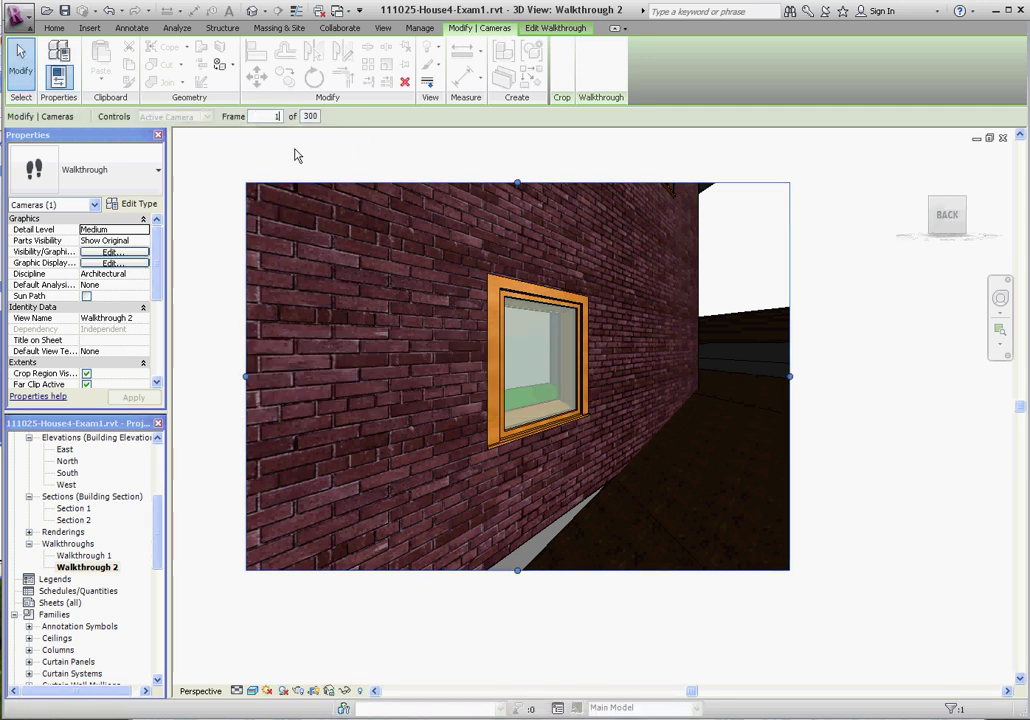
click(296, 155)
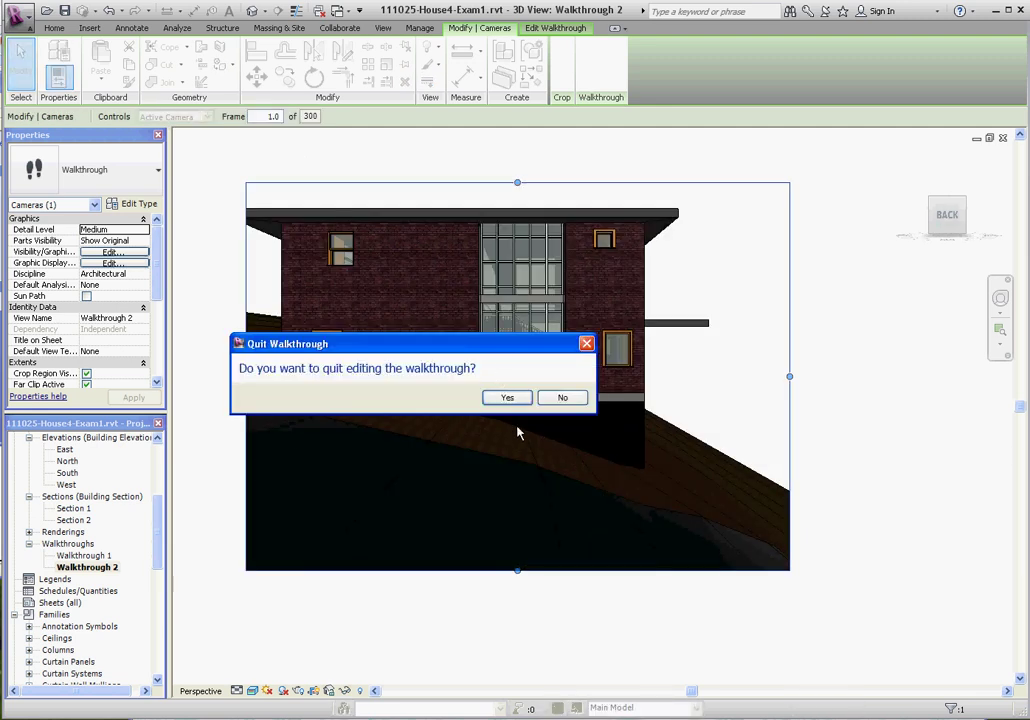
At frame 1, extend the crop region left and raise its top and bottom edges
click(561, 398)
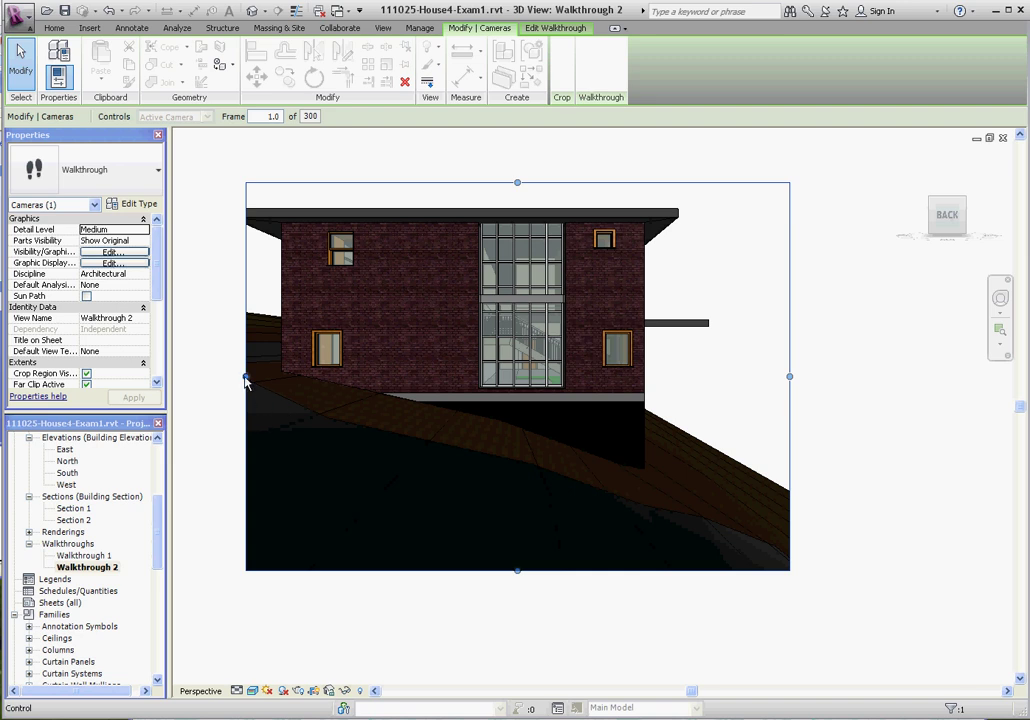
mouse_move(246, 377)
mouse_down()
mouse_move(209, 391)
mouse_move(247, 381)
mouse_up()
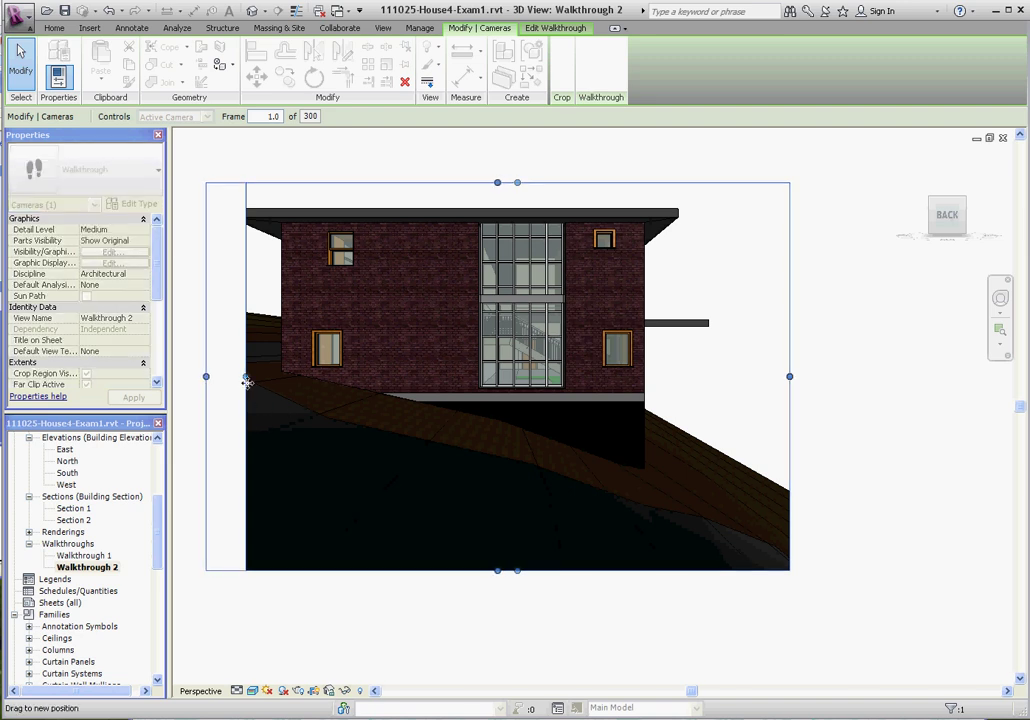
click(518, 183)
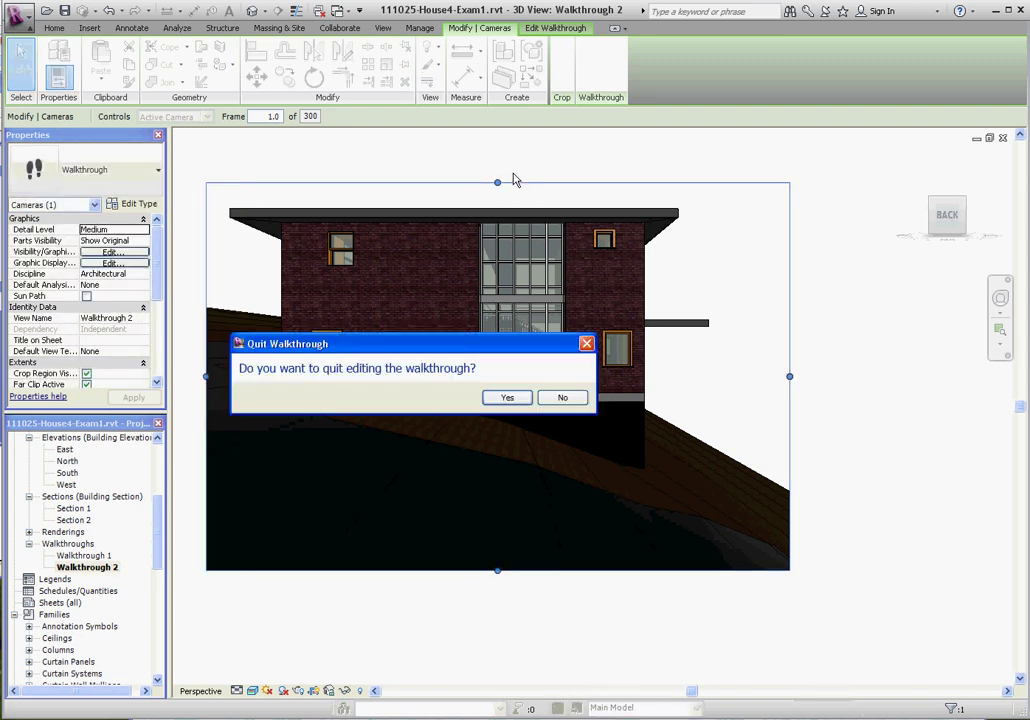
click(562, 397)
drag(497, 183, 498, 155)
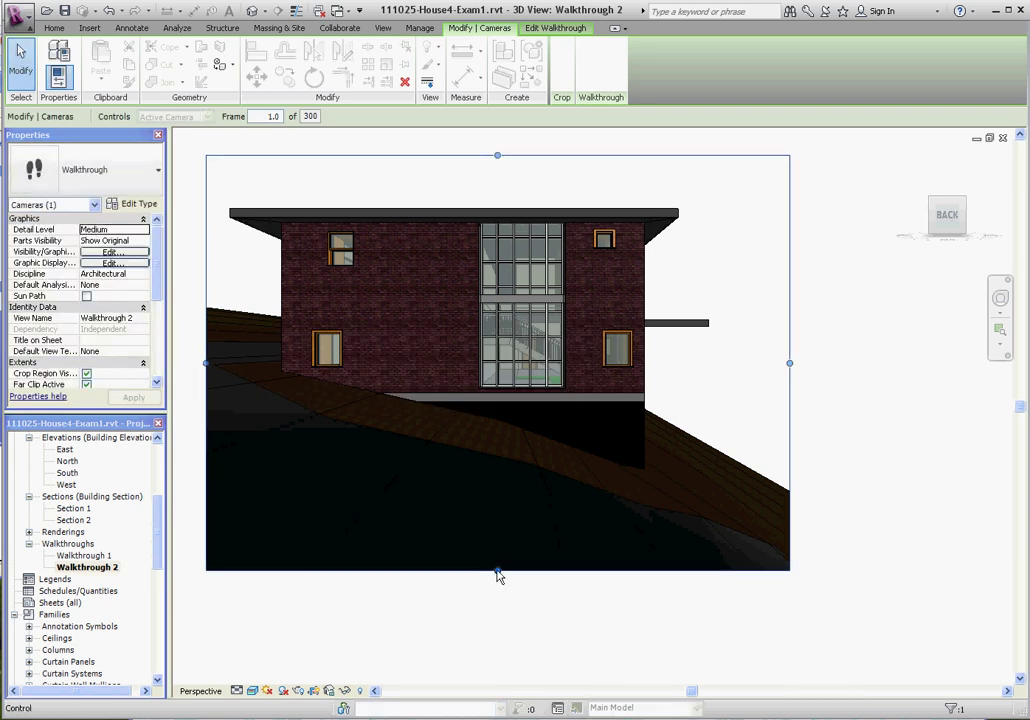
drag(497, 570, 490, 520)
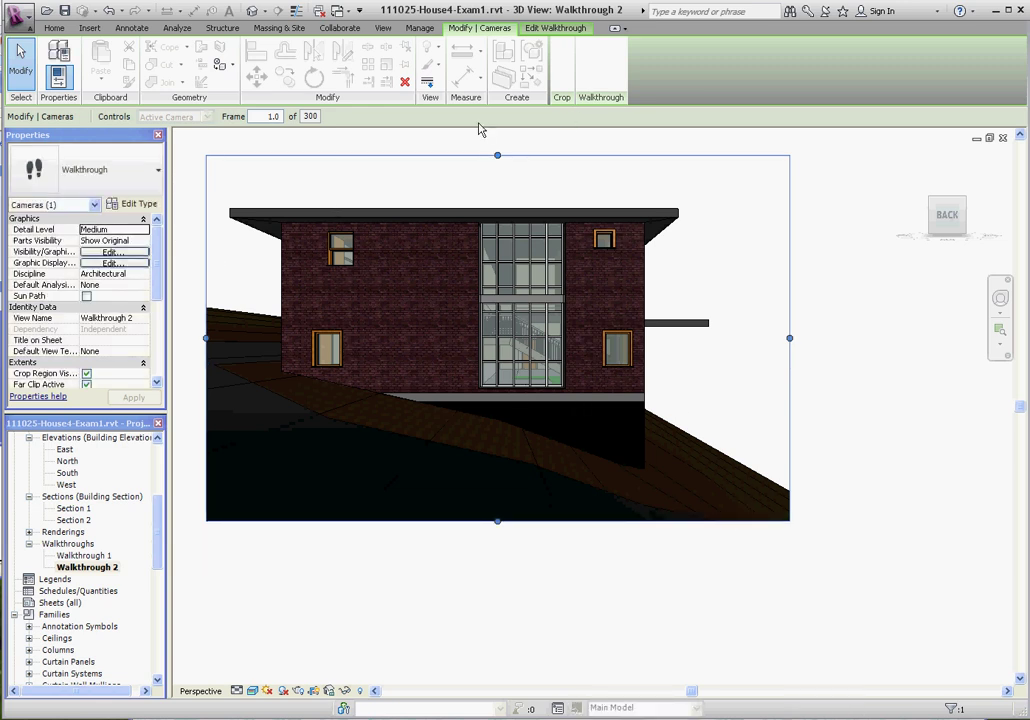
click(547, 32)
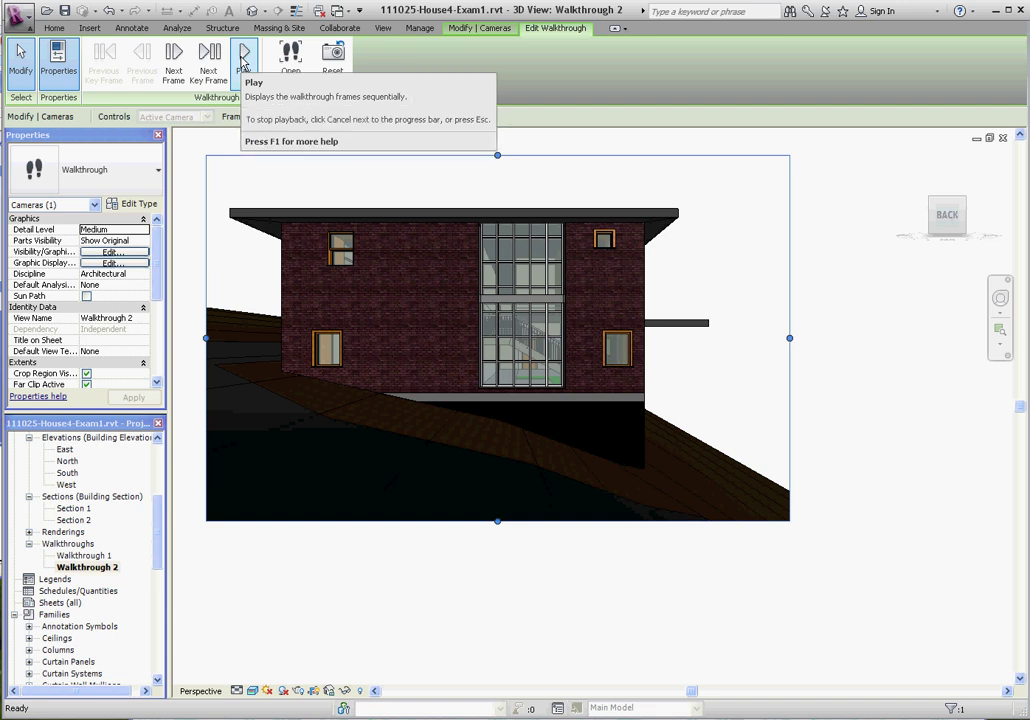
click(242, 60)
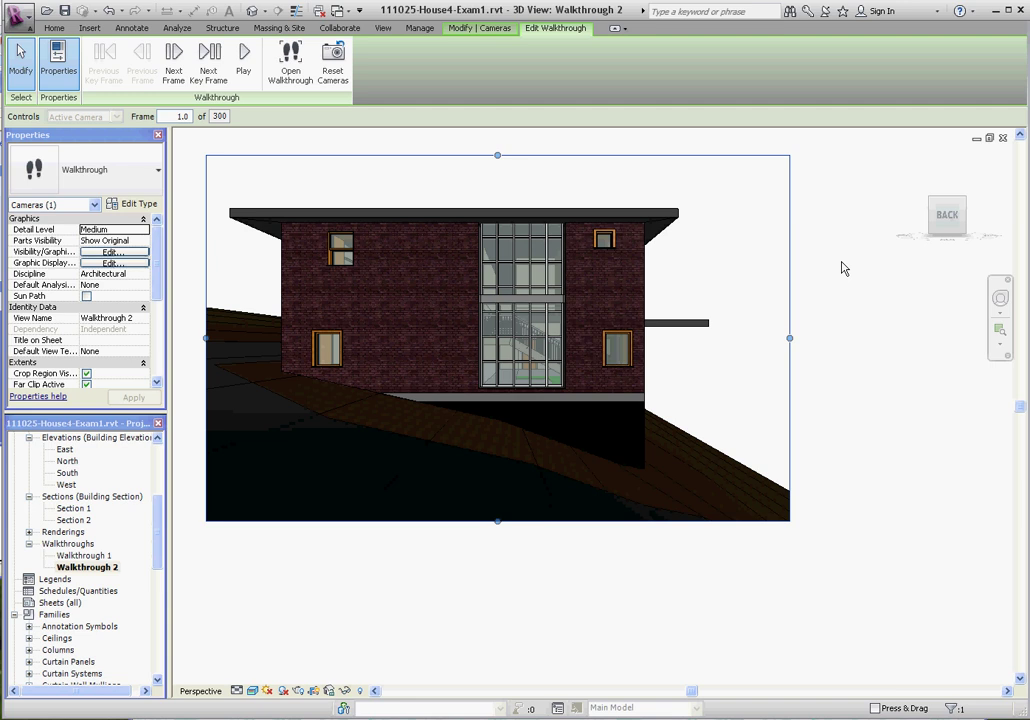
Change the walkthrough's Total Frames from 300 to 600
click(219, 117)
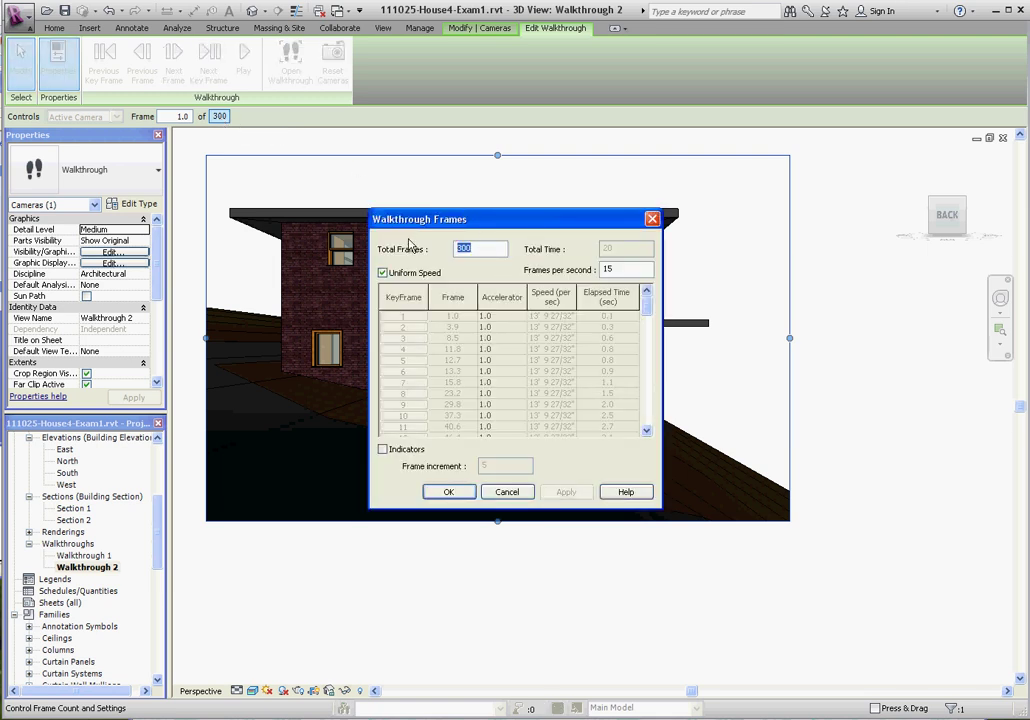
text(6)
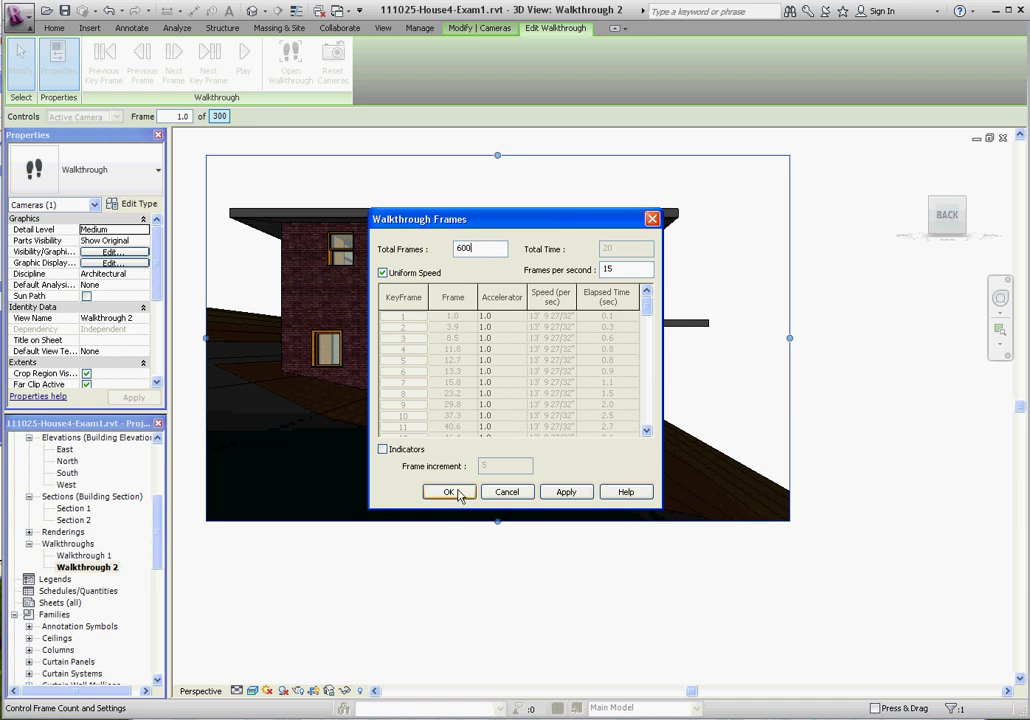
click(449, 492)
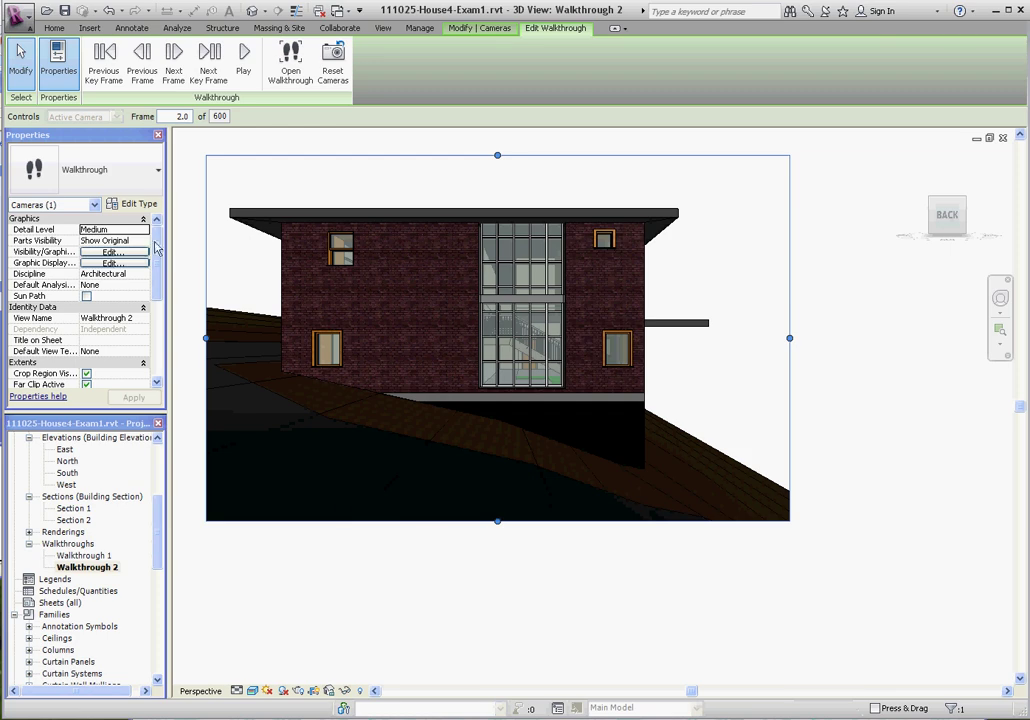
click(246, 62)
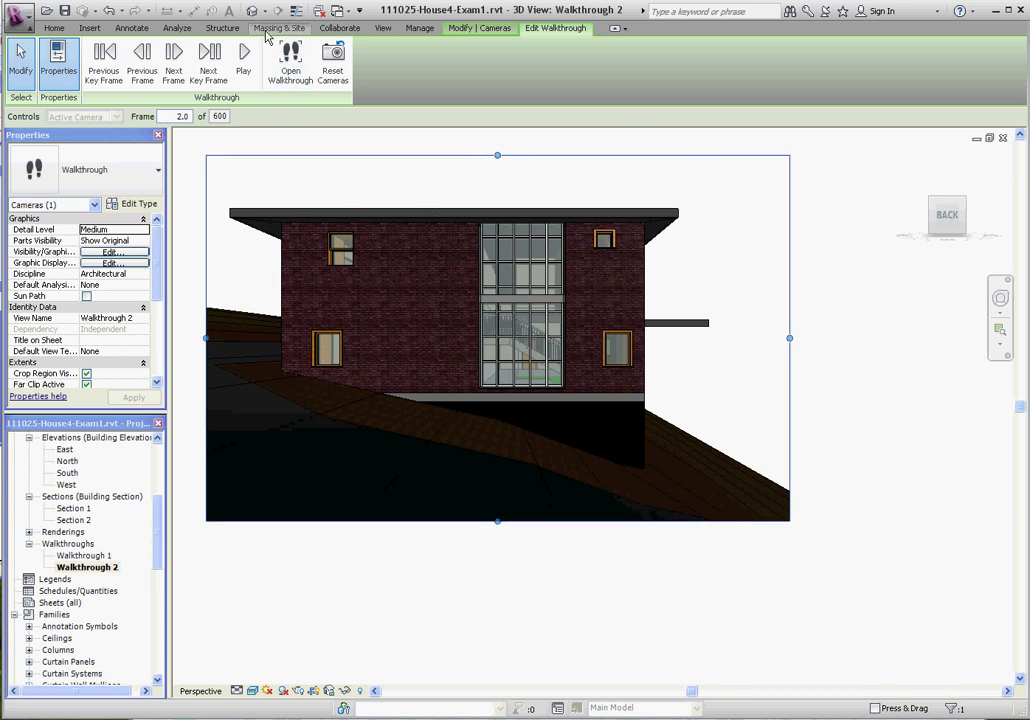
Escape out of the walkthrough and answer Yes to the Quit Walkthrough prompt
key(Escape)
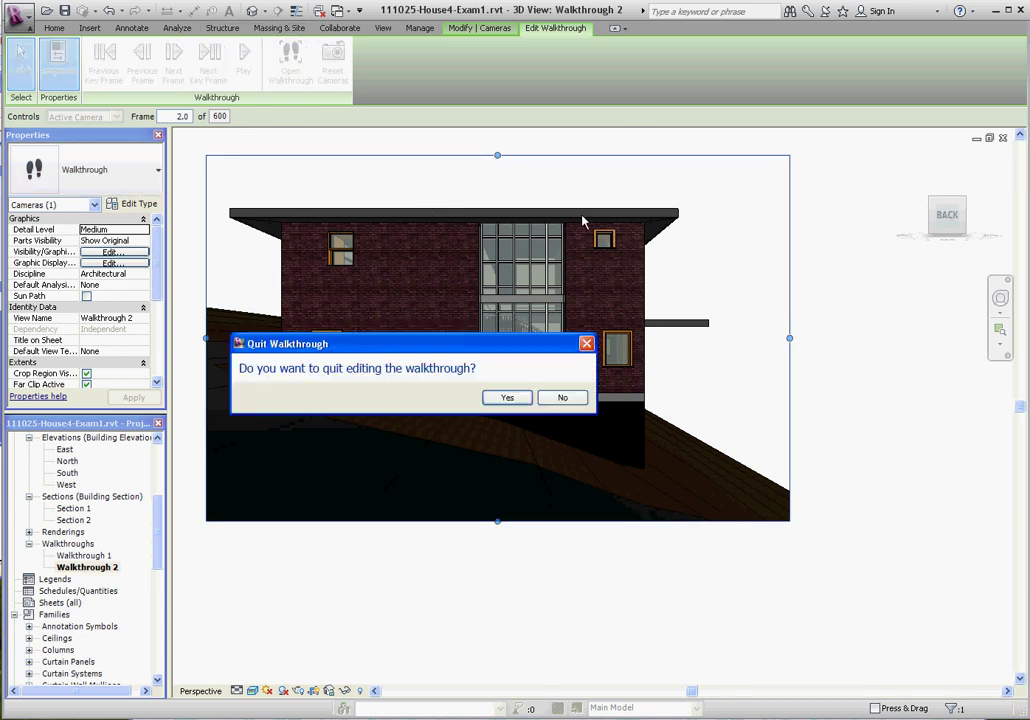
click(510, 398)
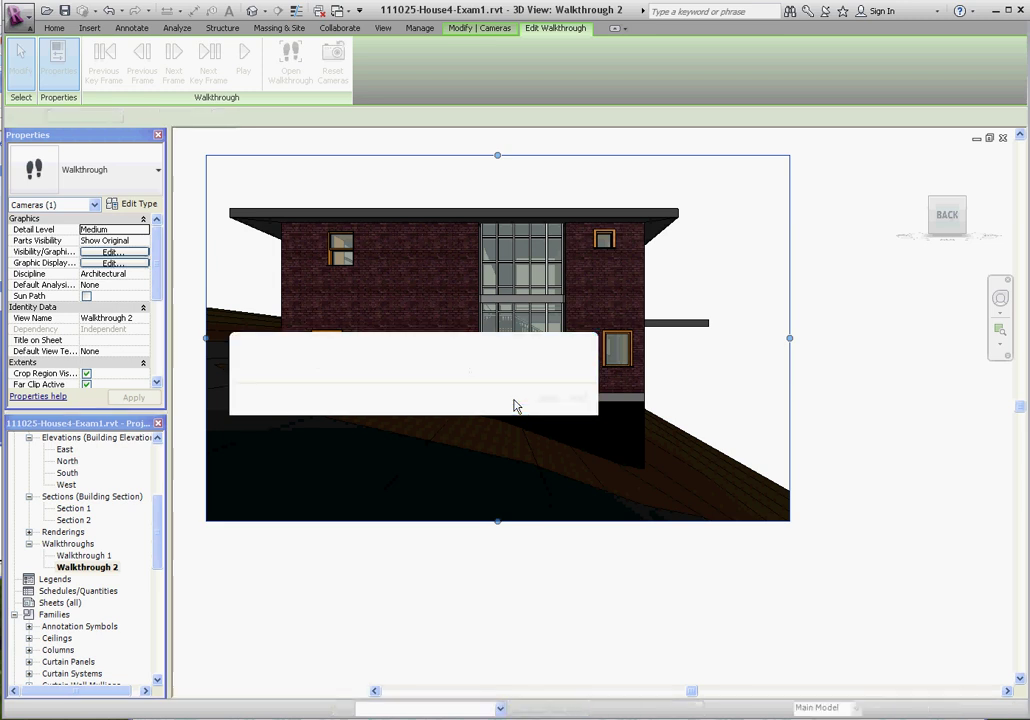
click(547, 626)
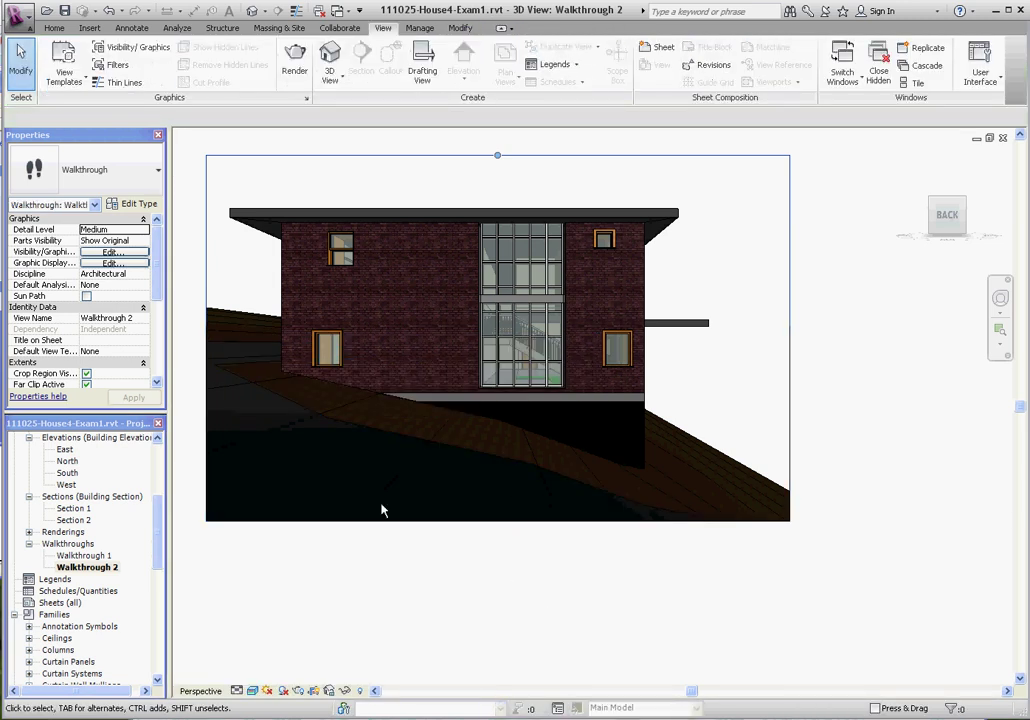
From the application menu, choose Export > Images and Animations > Walkthrough
click(20, 22)
mouse_move(57, 350)
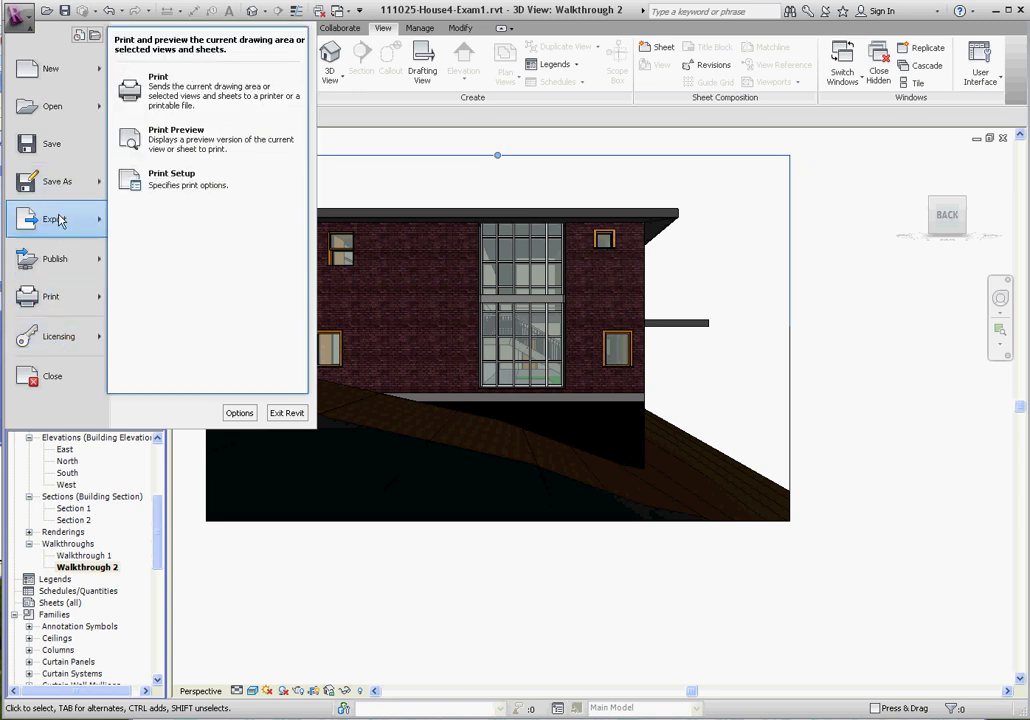
mouse_move(58, 220)
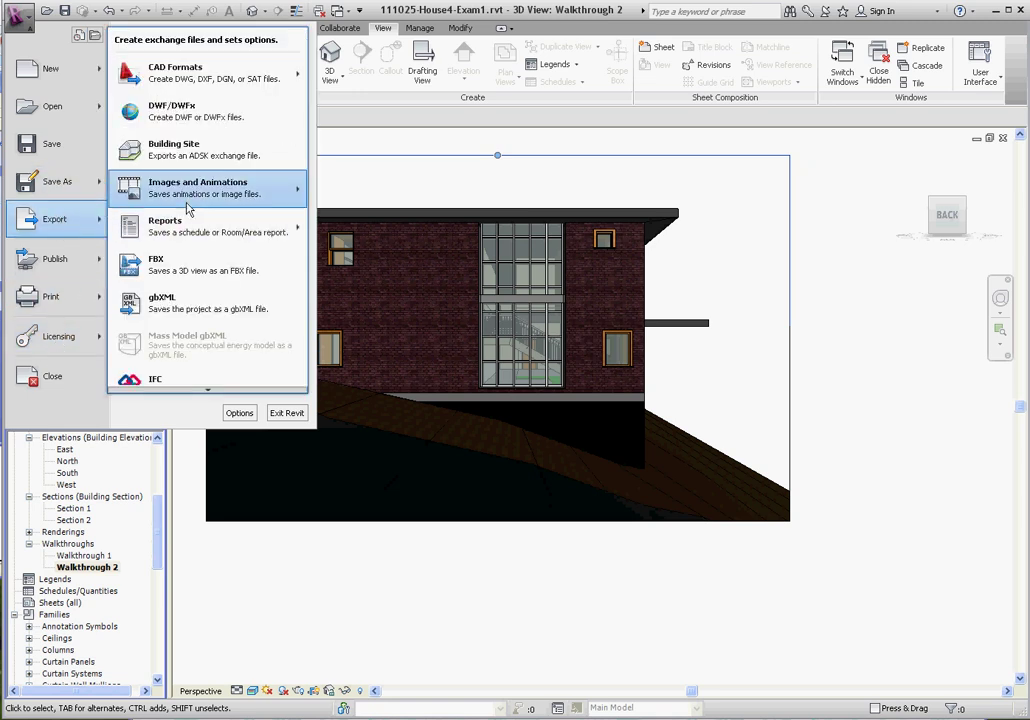
mouse_move(196, 198)
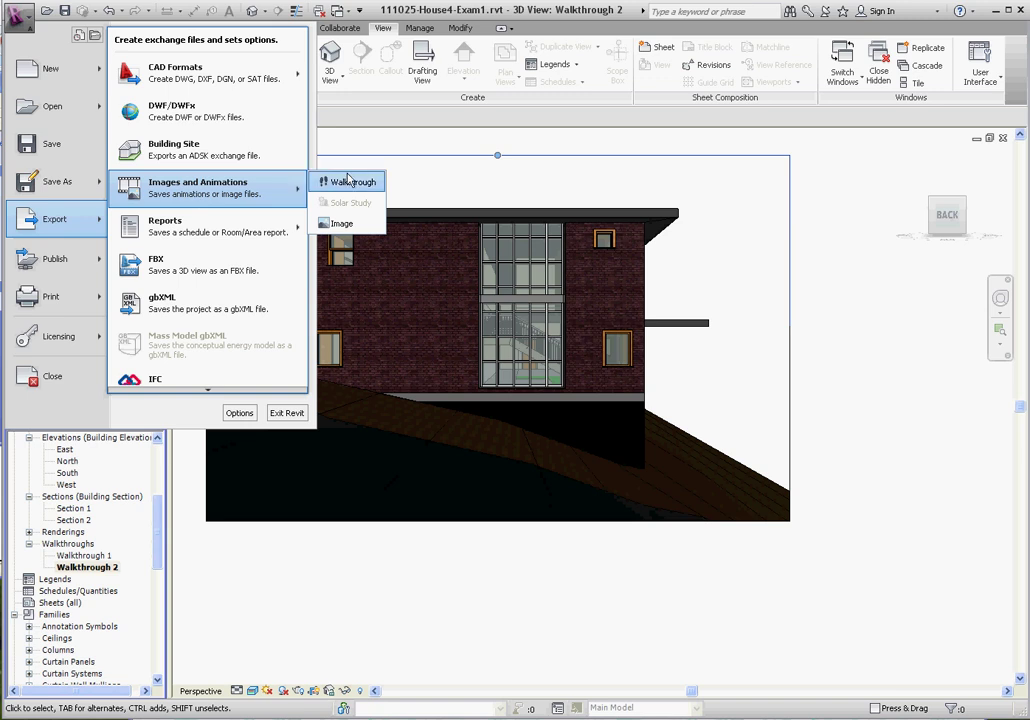
click(349, 186)
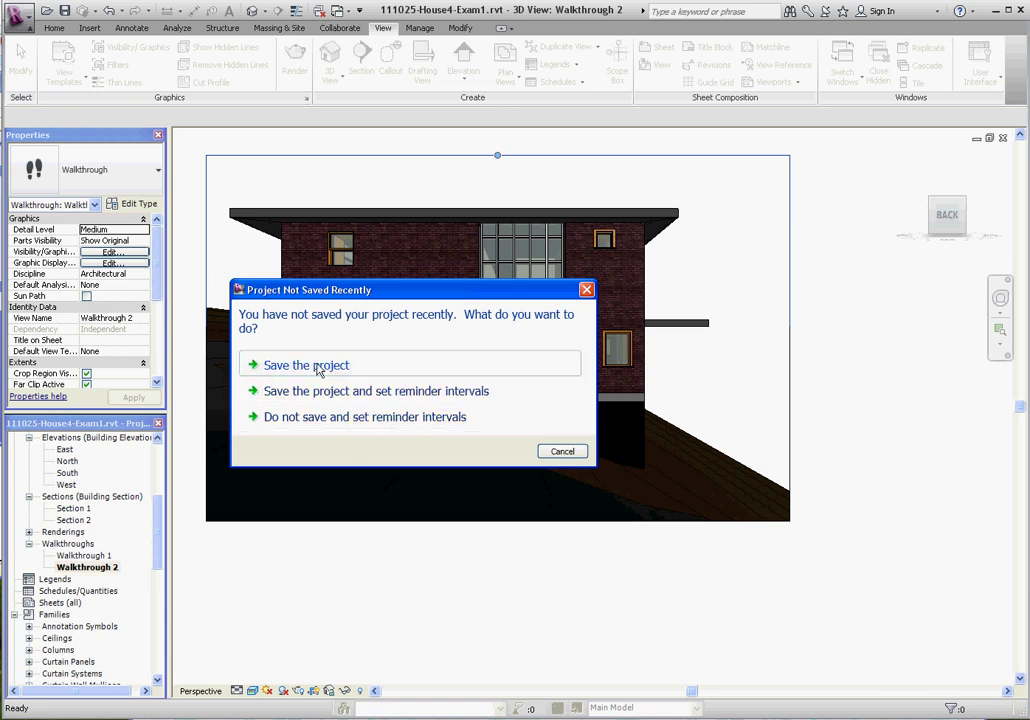
Save the project at the reminder, then accept all 600 frames at 15 fps
click(330, 364)
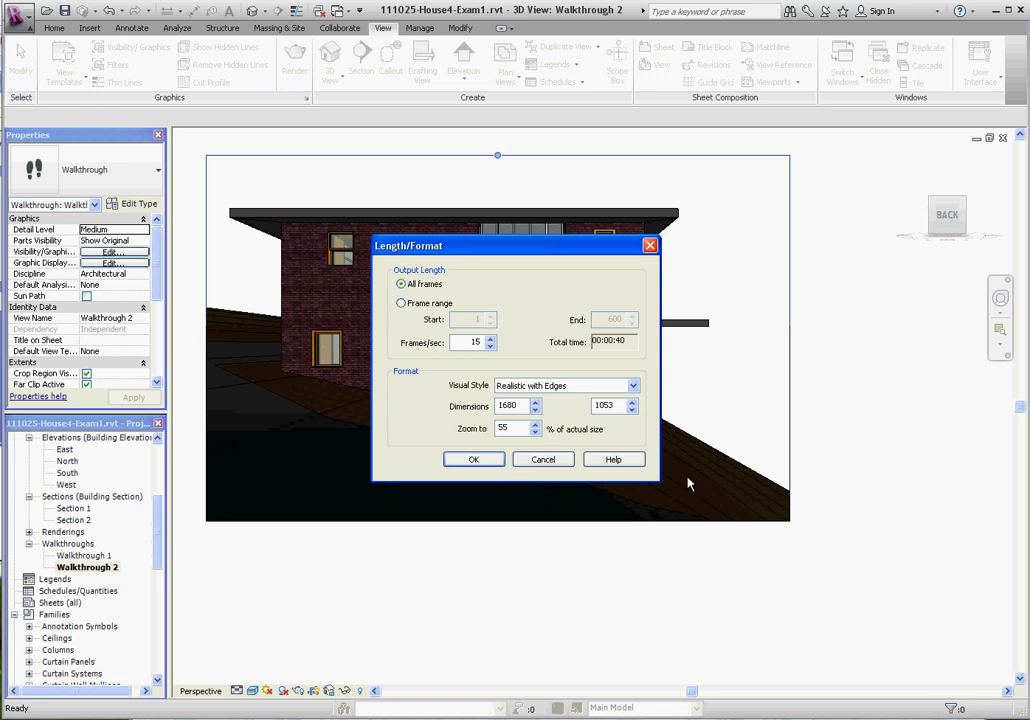
click(476, 460)
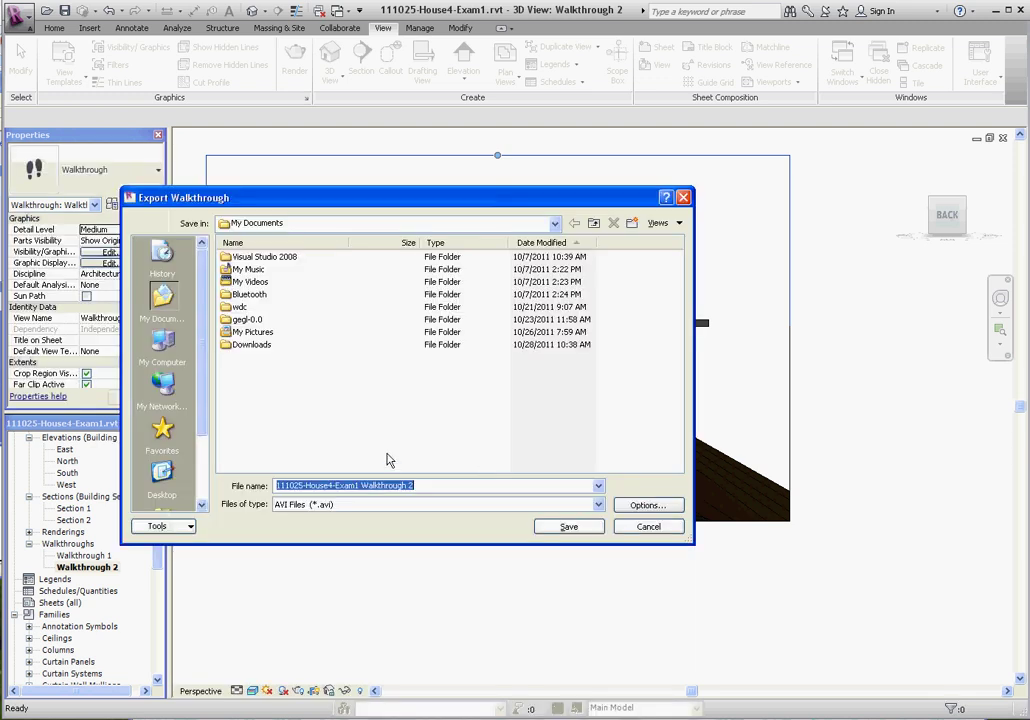
Browse to the Week6 folder under Prep on Flash Copy 161-2011-3
click(555, 223)
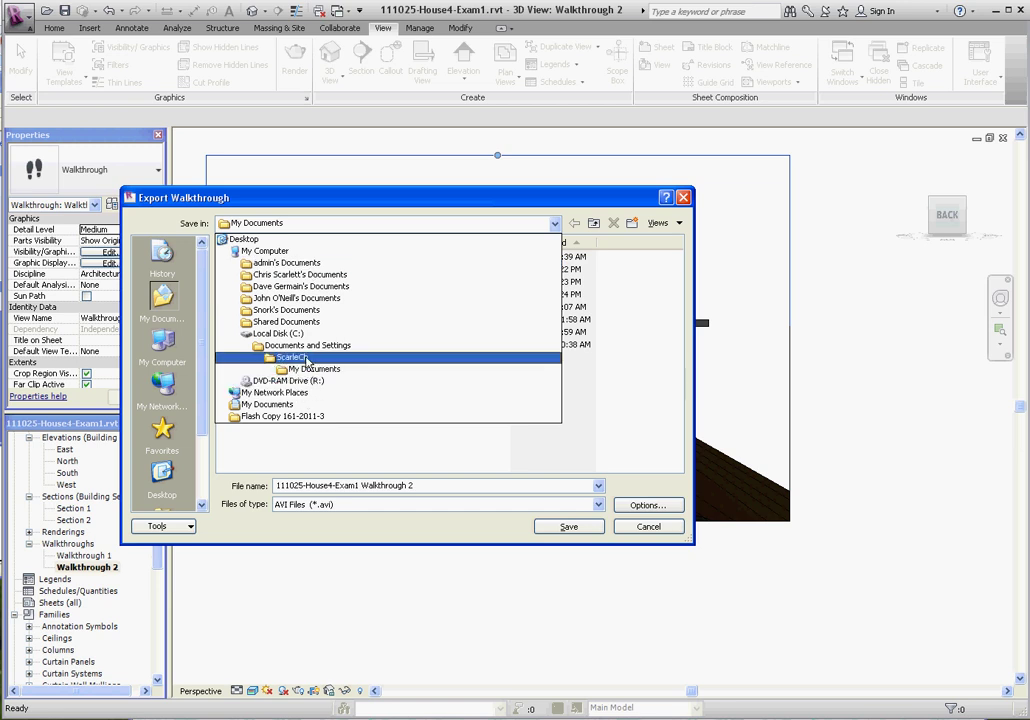
click(288, 417)
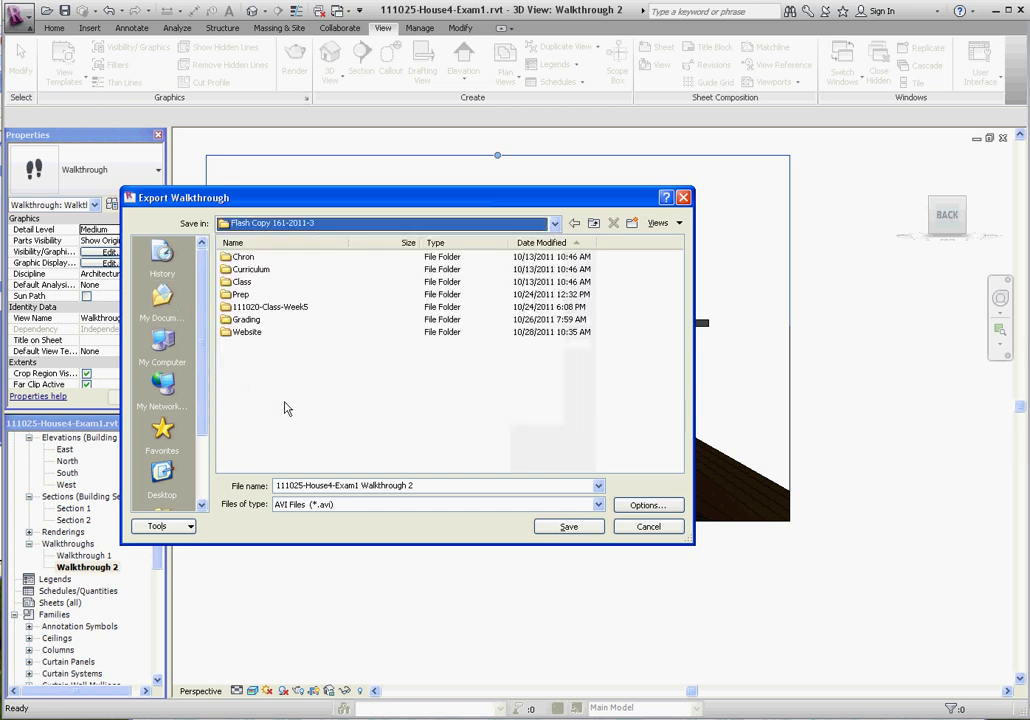
double_click(240, 296)
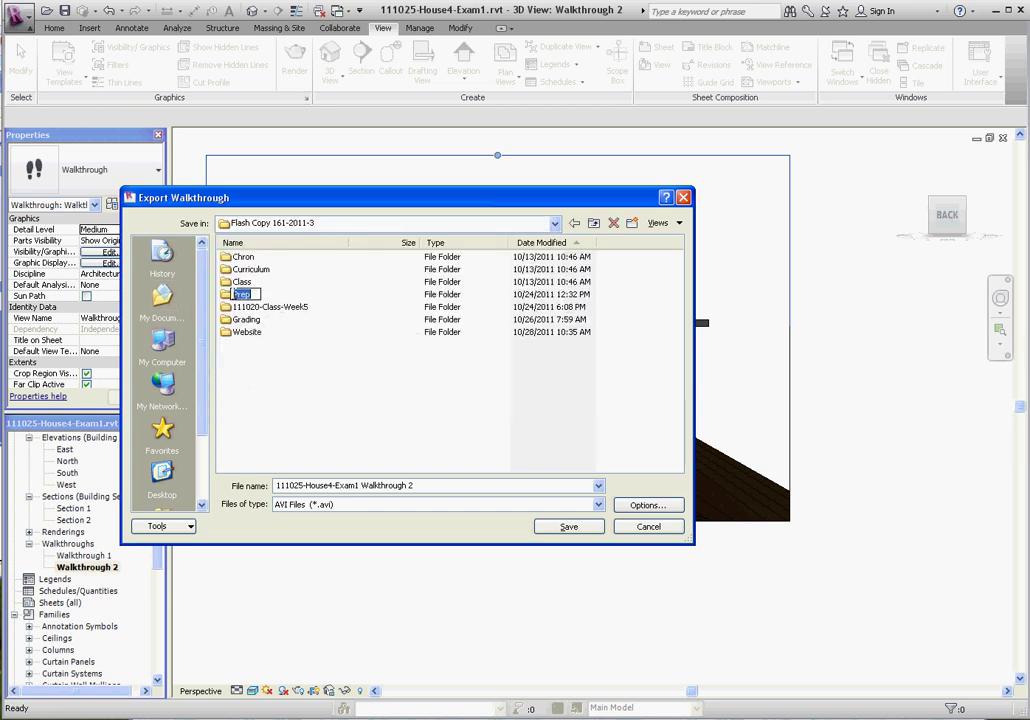
double_click(245, 308)
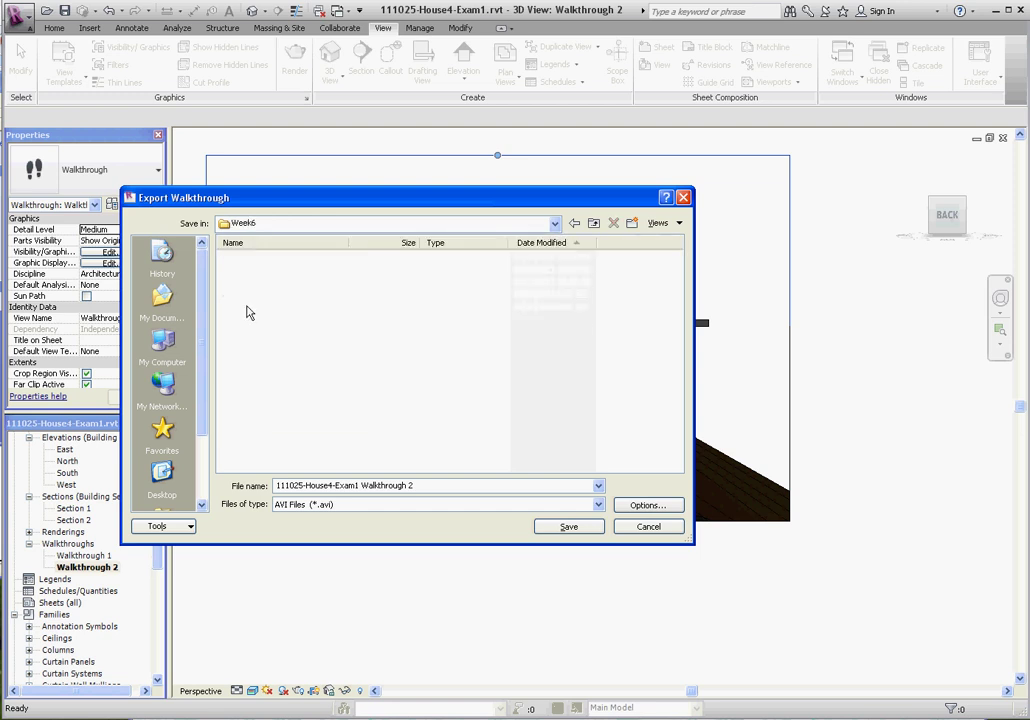
click(447, 485)
Keep AVI as the file type and save the walkthrough video there
click(598, 505)
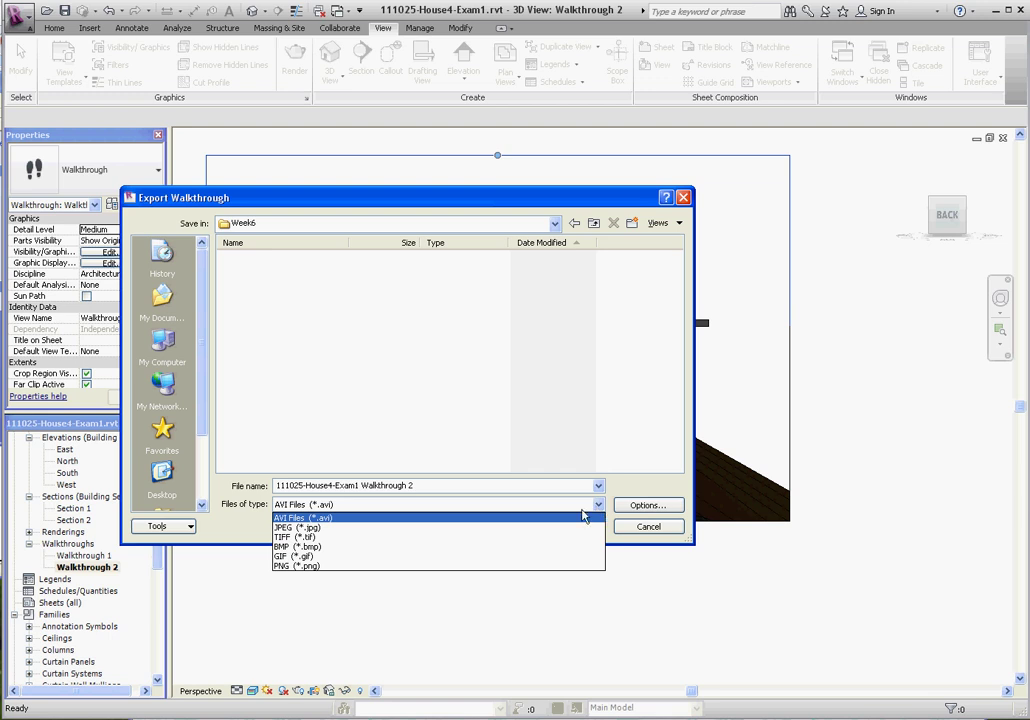
click(325, 519)
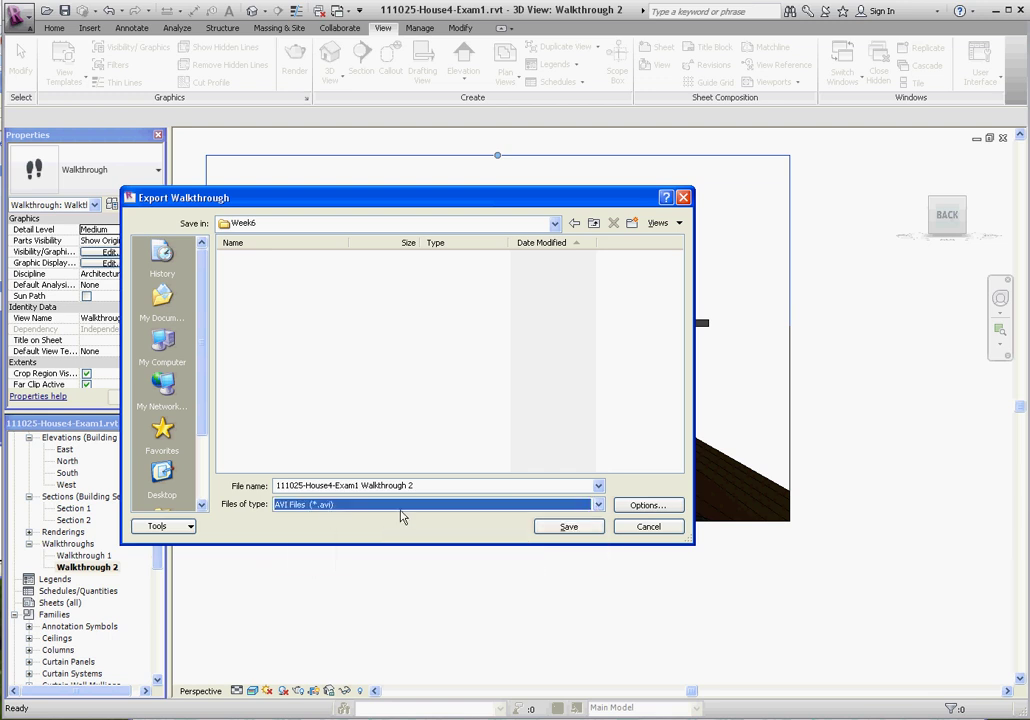
click(567, 527)
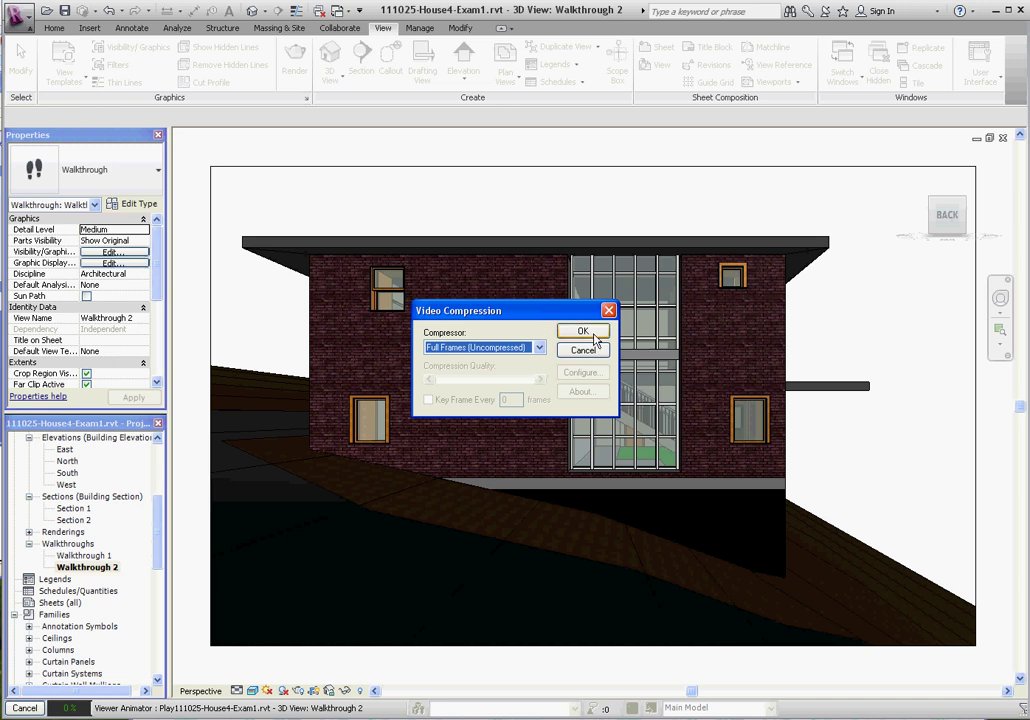
Accept Full Frames (Uncompressed) compression to start rendering the 600-frame AVI
click(593, 337)
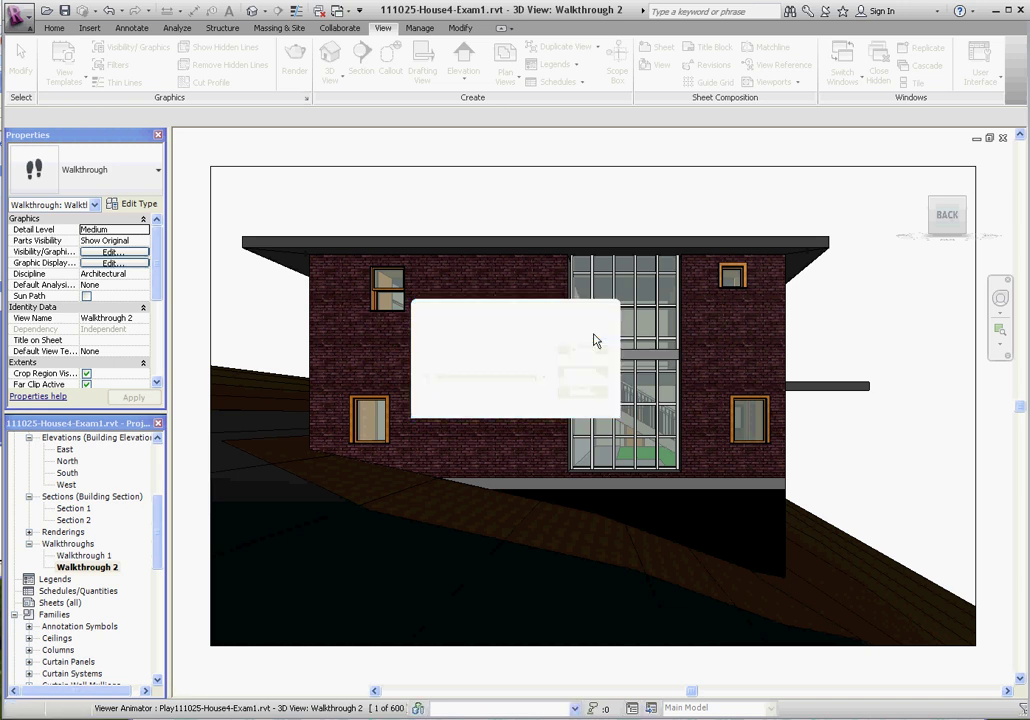